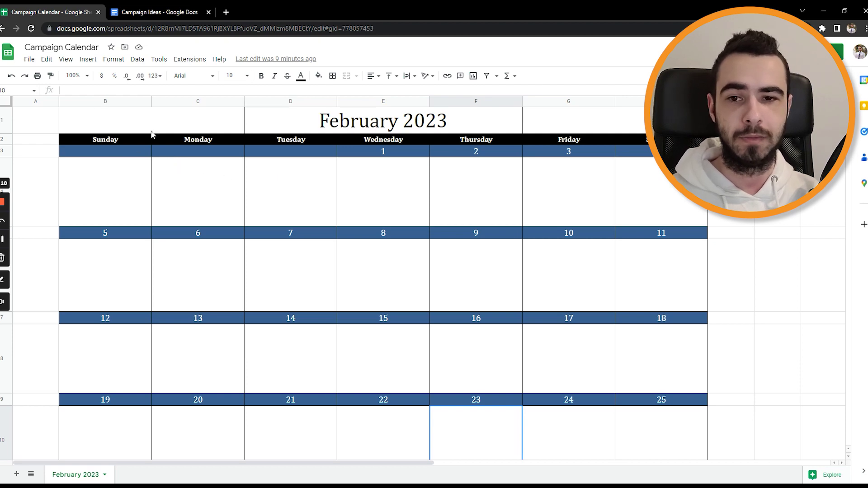
drag(133, 126, 620, 321)
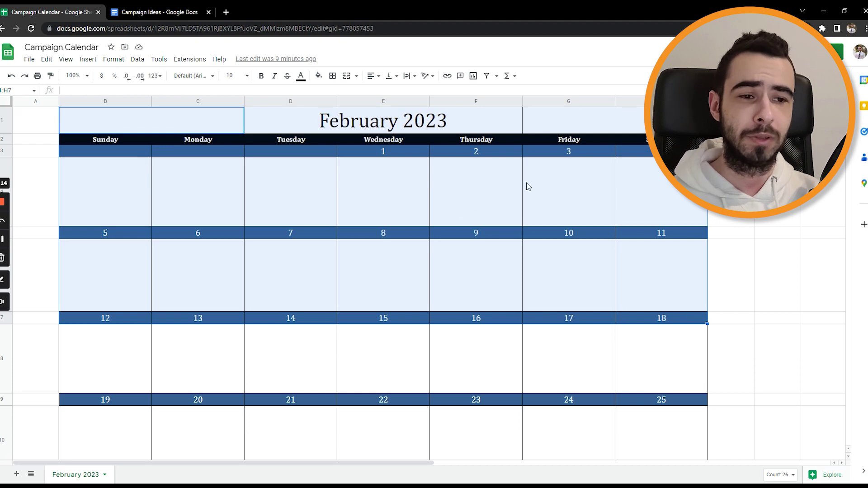
click(400, 197)
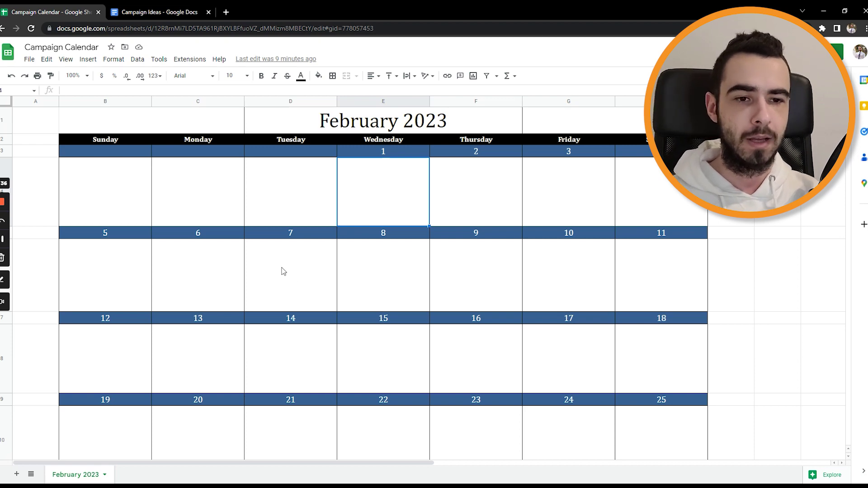
Number the first five campaign days 1 to 5 in the cells for February 2, 7, 9, 14 and 16.
click(468, 186)
text(1)
click(297, 288)
text(2)
click(504, 271)
text(3)
click(270, 385)
text(4)
click(445, 362)
text(5)
Enter 6, 7 and 8 in the cells for February 21, 23 and 28.
scroll(304, 363, down, 1)
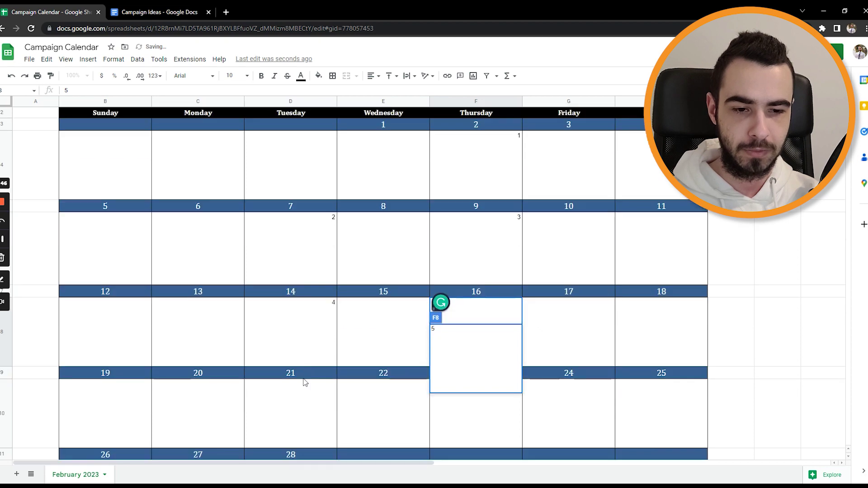
drag(305, 362, 286, 417)
click(287, 417)
text(6)
scroll(359, 384, down, 3)
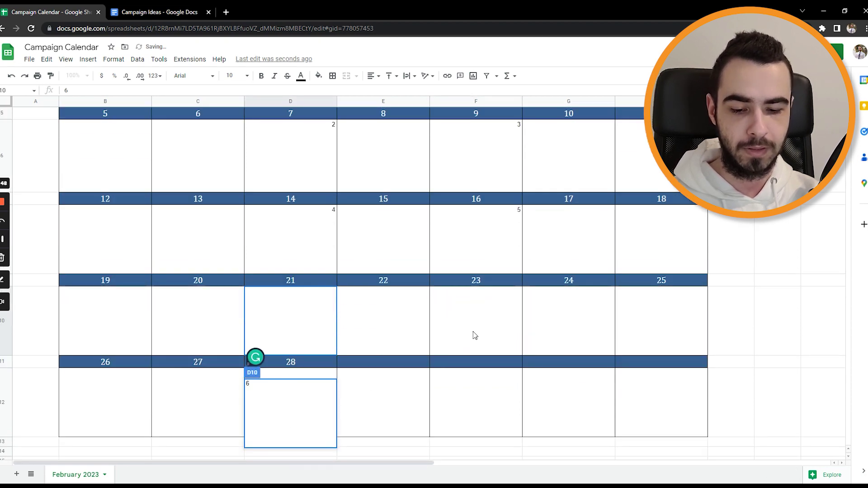
click(472, 338)
text(7)
click(306, 388)
text(8)
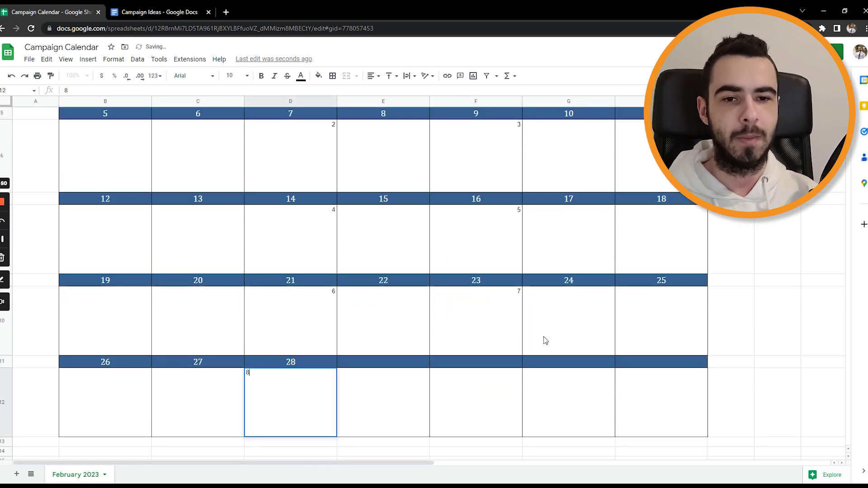
click(587, 331)
scroll(496, 332, up, 3)
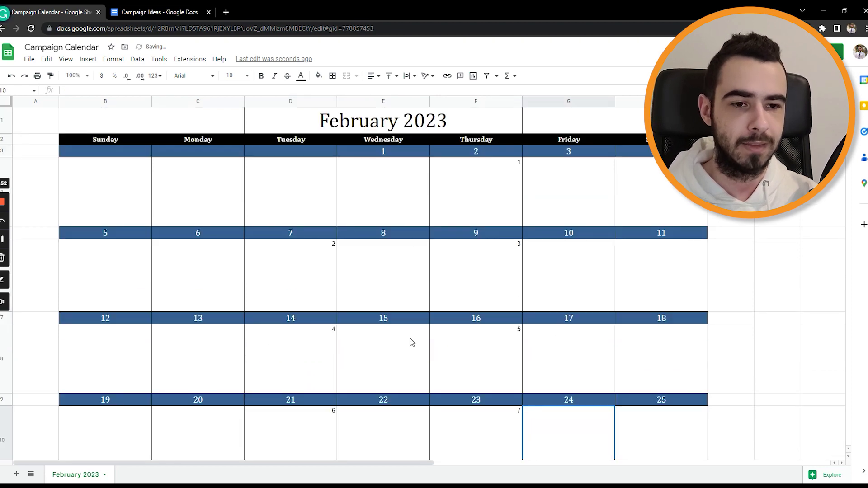
Fill the eight numbered Tuesday and Thursday cells, from February 2 to February 28, with the standard yellow.
click(496, 198)
ctrl+click(330, 281)
ctrl+click(442, 281)
ctrl+click(442, 360)
ctrl+click(312, 361)
ctrl+click(291, 442)
ctrl+click(477, 444)
scroll(407, 348, down, 5)
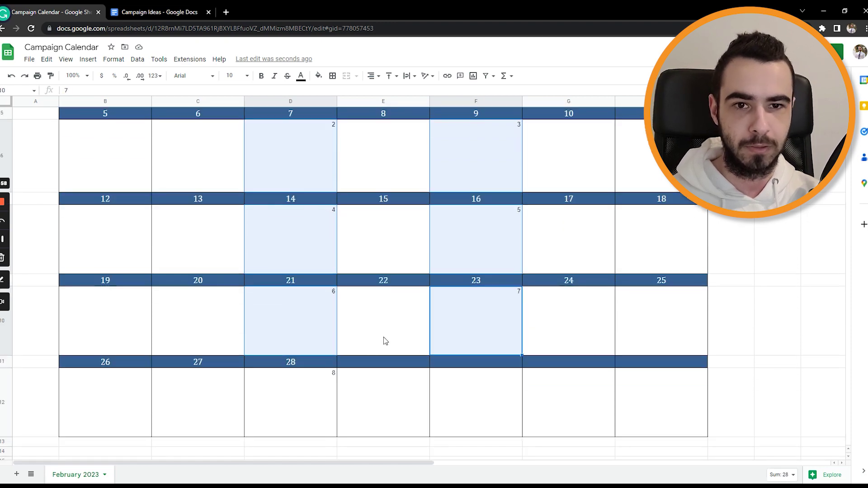
ctrl+click(298, 314)
click(318, 75)
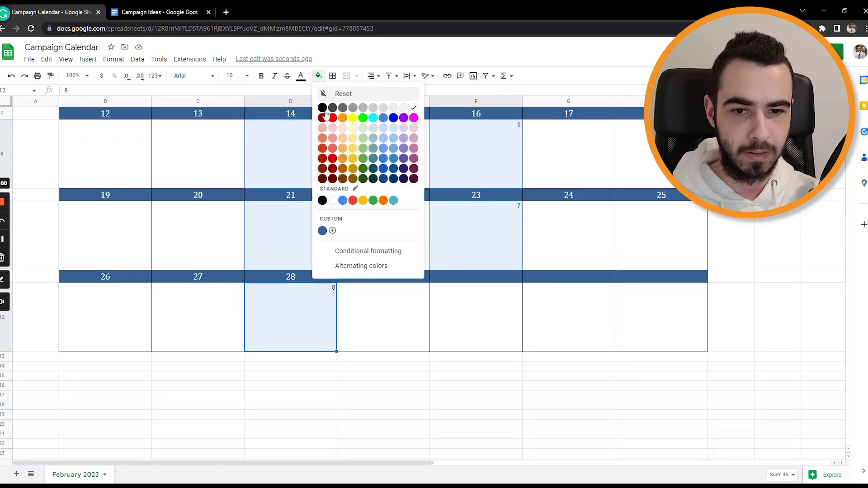
click(364, 201)
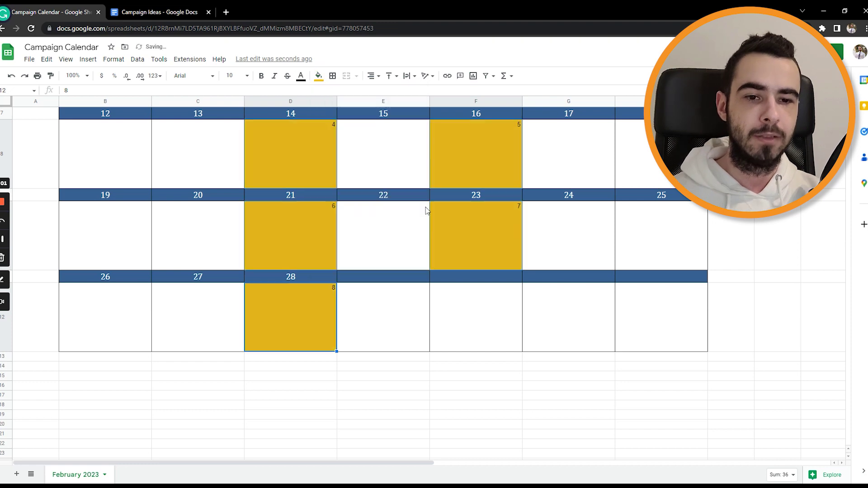
click(493, 223)
scroll(450, 230, up, 5)
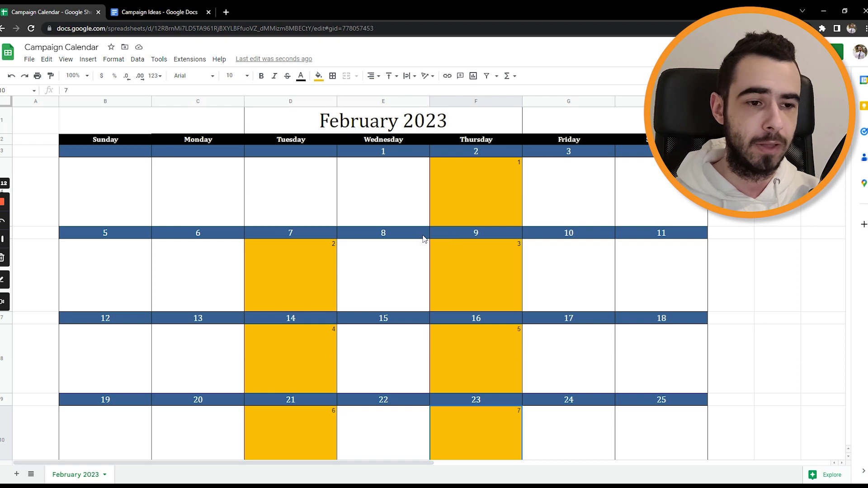
Fill the four Saturday cells under February 4, 11, 18 and 25 with the same standard yellow.
drag(670, 199, 664, 361)
scroll(664, 361, down, 1)
drag(664, 415, 661, 405)
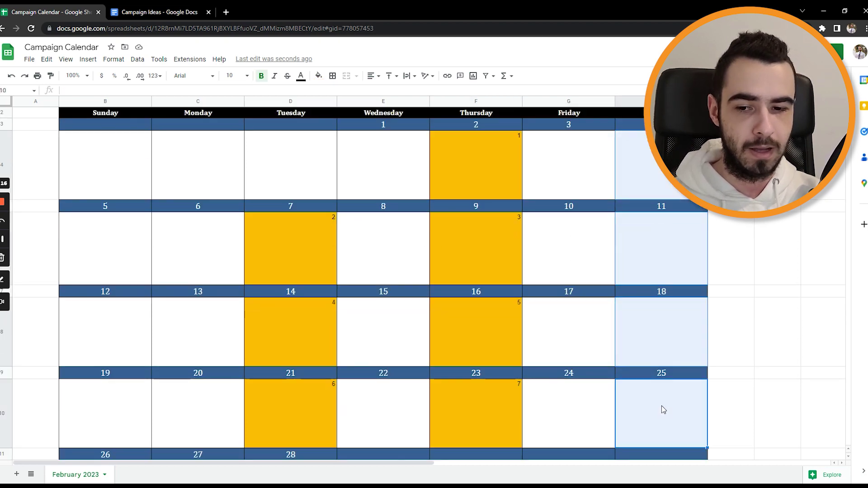
scroll(661, 405, down, 3)
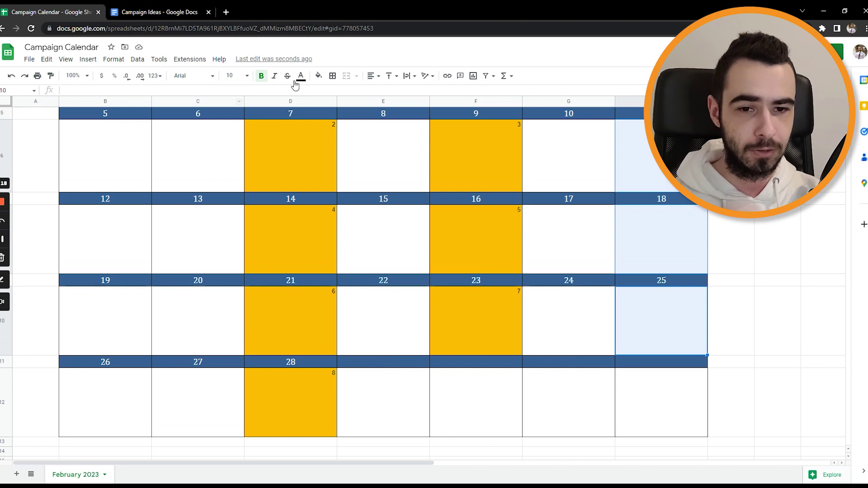
click(318, 76)
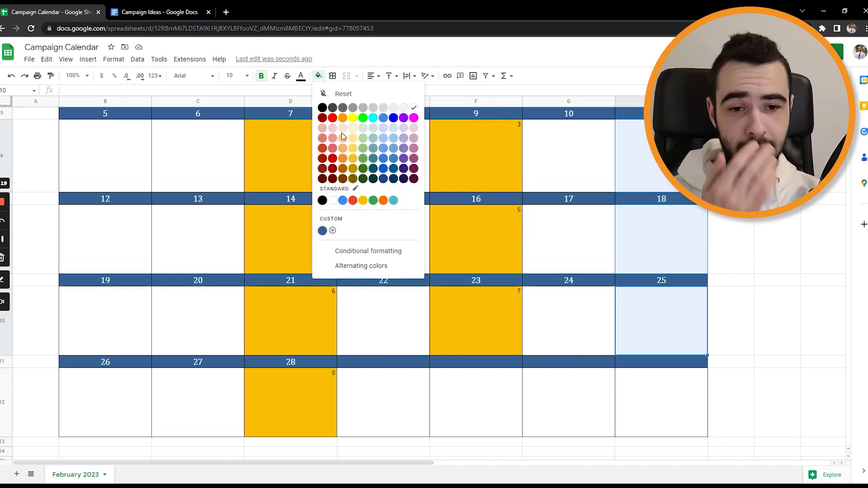
click(366, 200)
scroll(550, 266, up, 5)
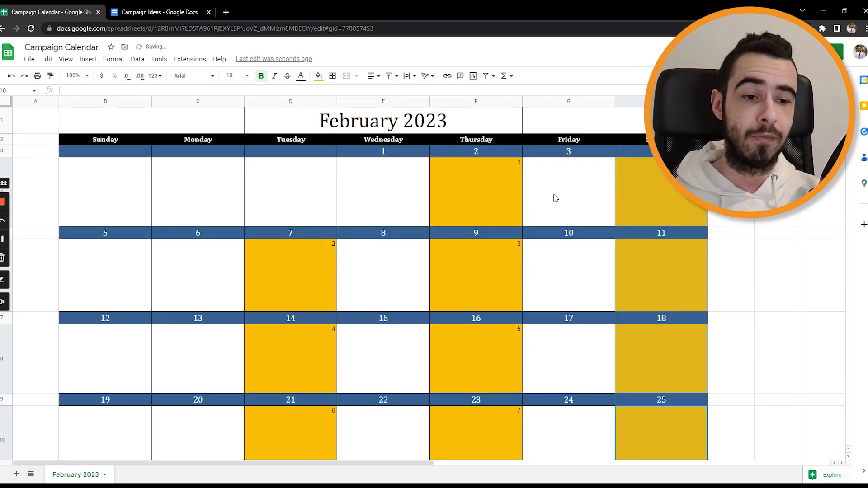
click(556, 198)
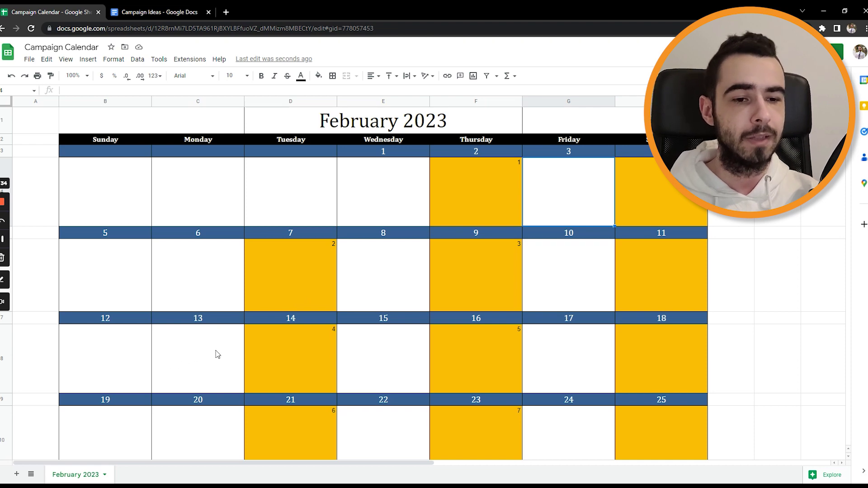
scroll(265, 360, down, 1)
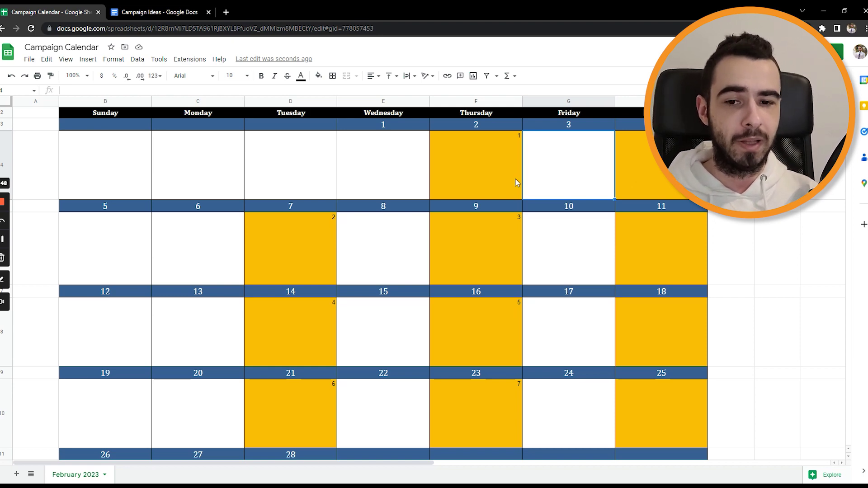
click(198, 231)
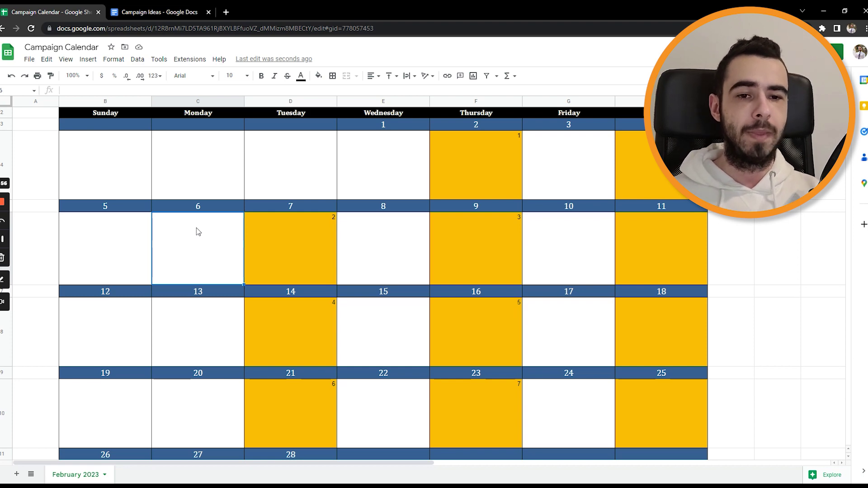
click(604, 236)
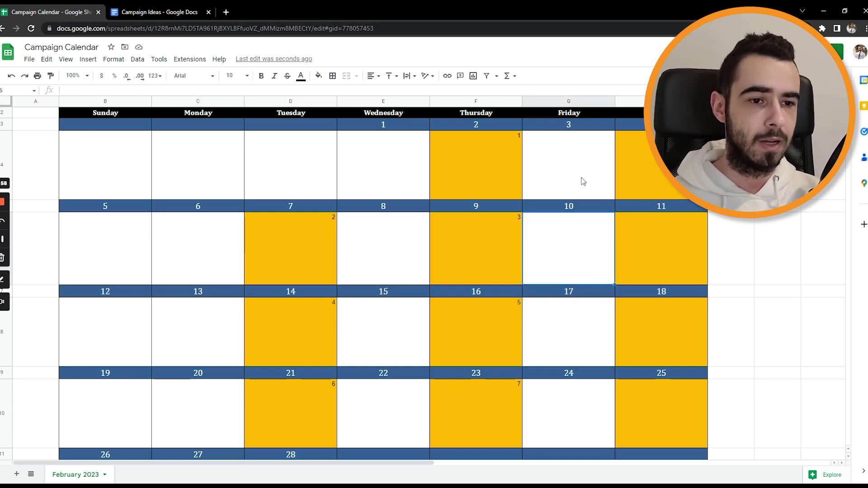
click(571, 343)
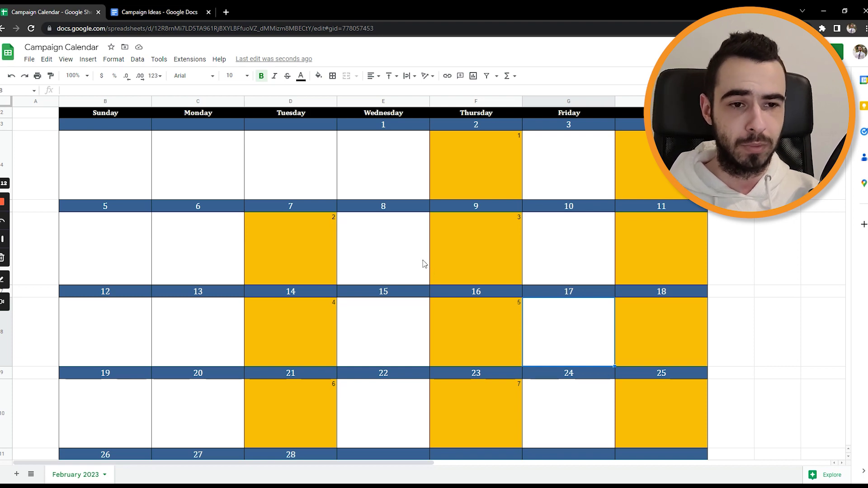
Try 20 % as the entry for Thursday, February 2, and clear the cell.
click(488, 182)
key(BackSpace)
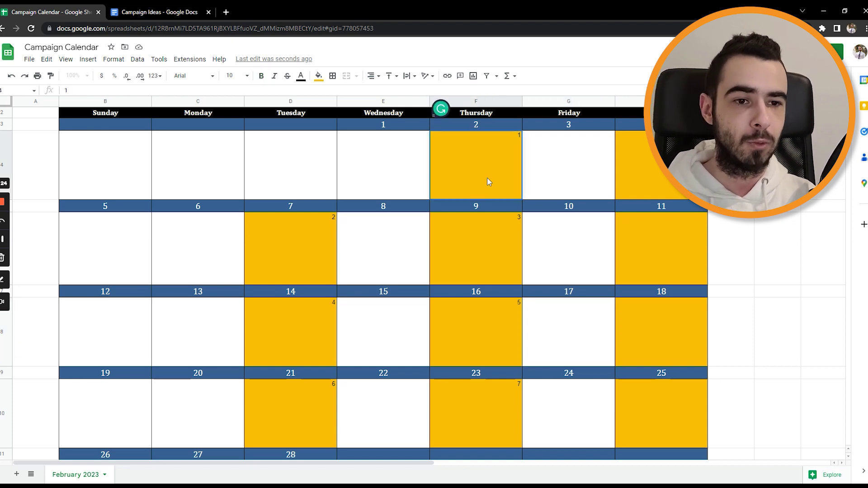
text(20 %)
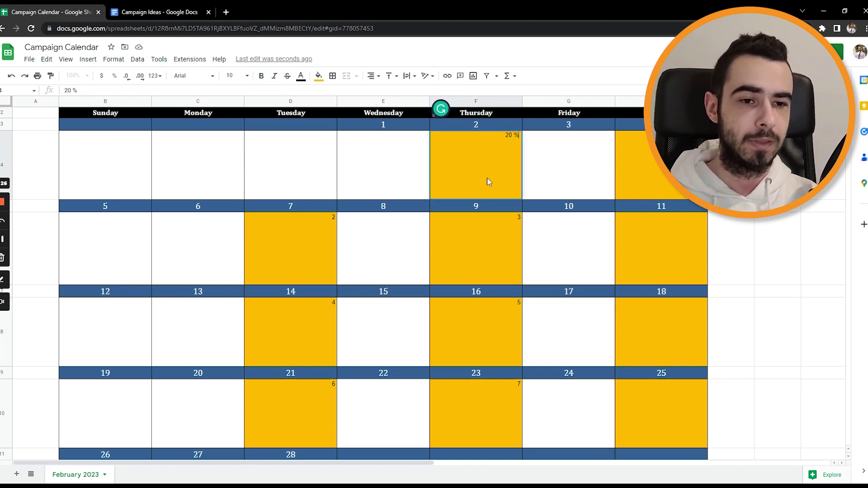
key(BackSpace)
key(BackSpace)
key(BackSpace)
key(BackSpace)
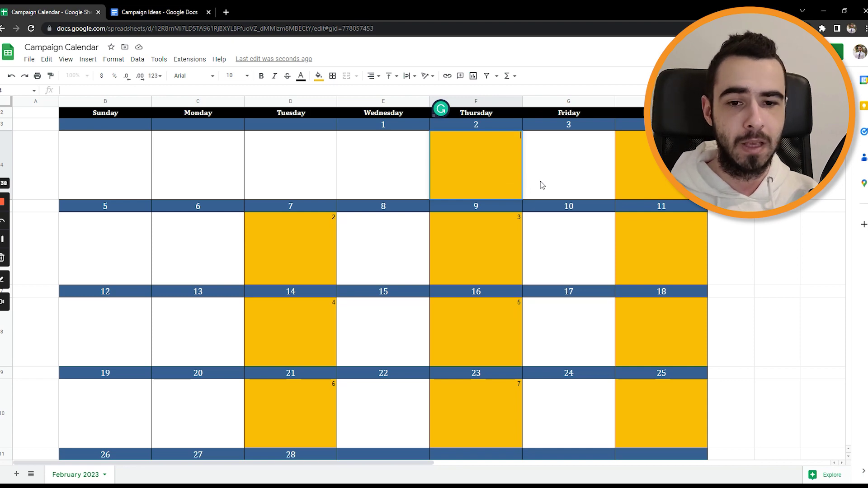
Replace the number in the Tuesday, February 7 cell with the label Educational.
click(320, 248)
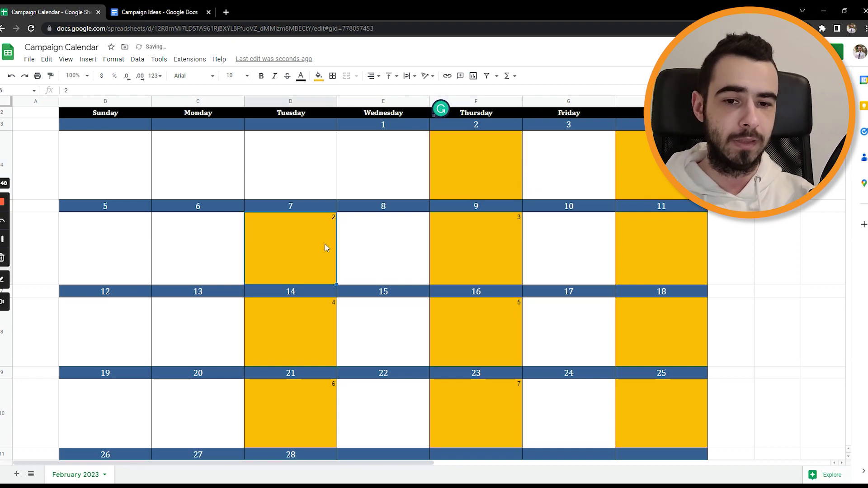
text(Educatioan)
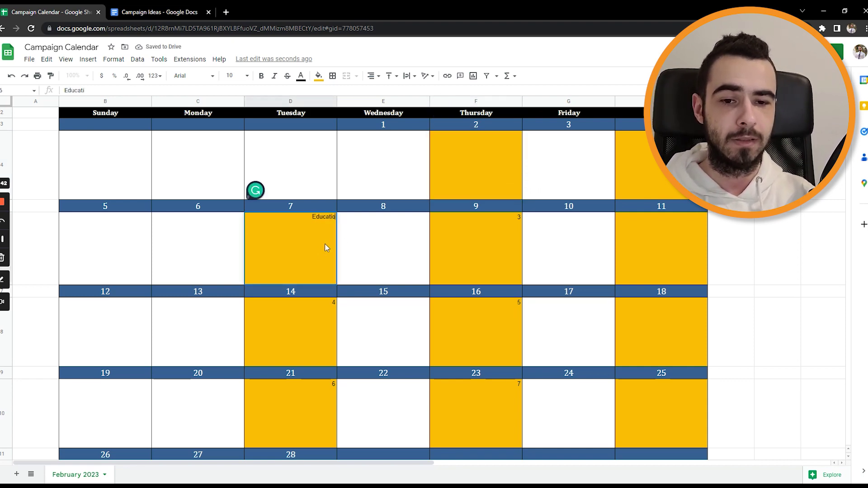
key(BackSpace)
key(BackSpace)
text(nal)
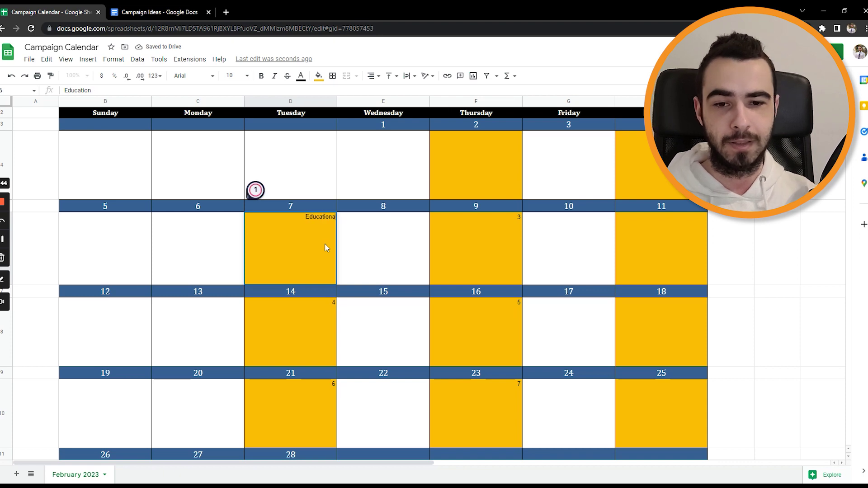
Format the Educational label on February 7 as bold, horizontally centred text at font size 12.
click(326, 248)
key(ctrl+b)
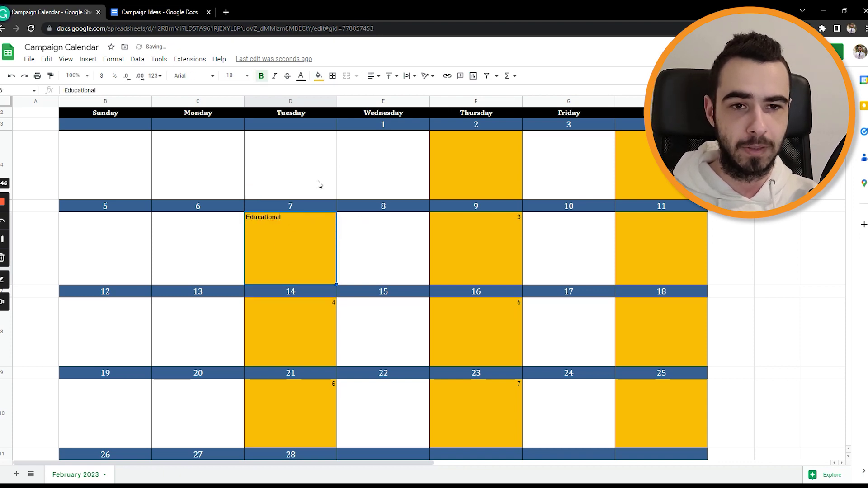
click(373, 75)
click(384, 93)
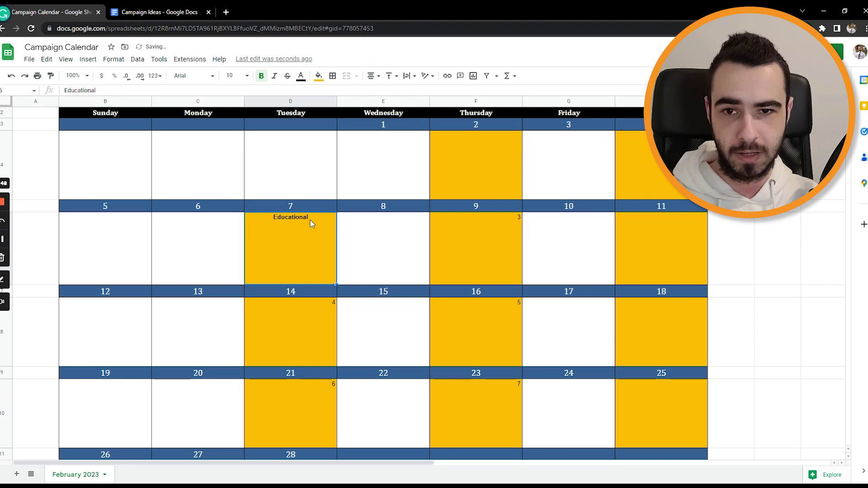
click(247, 76)
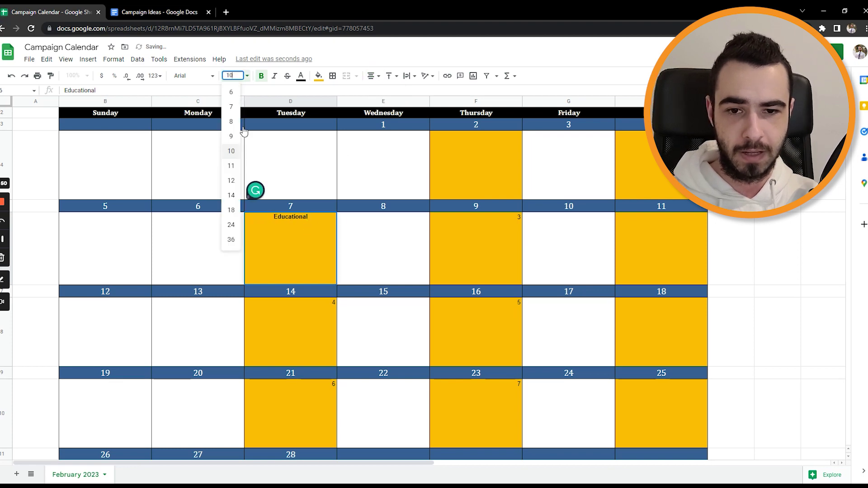
click(232, 168)
key(Return)
key(ctrl+a)
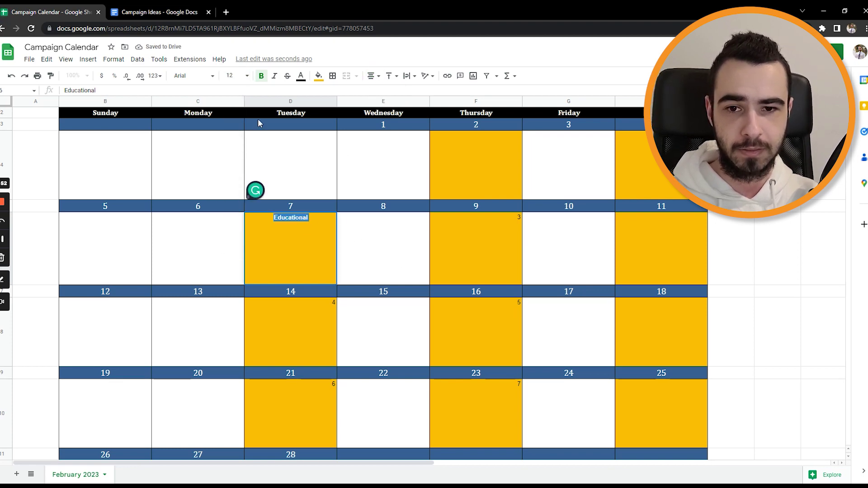
click(247, 77)
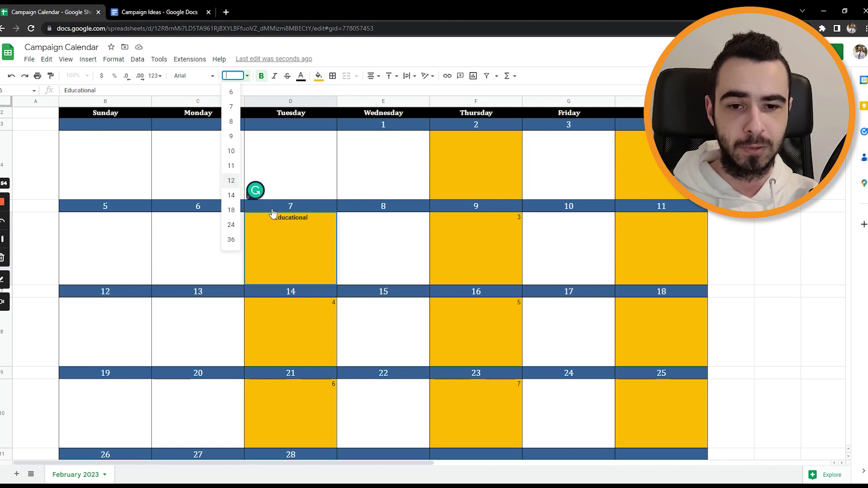
click(232, 182)
Copy the formatted Educational cell to the remaining Tuesdays, February 14, 21 and 28.
click(297, 232)
key(ctrl+c)
click(299, 316)
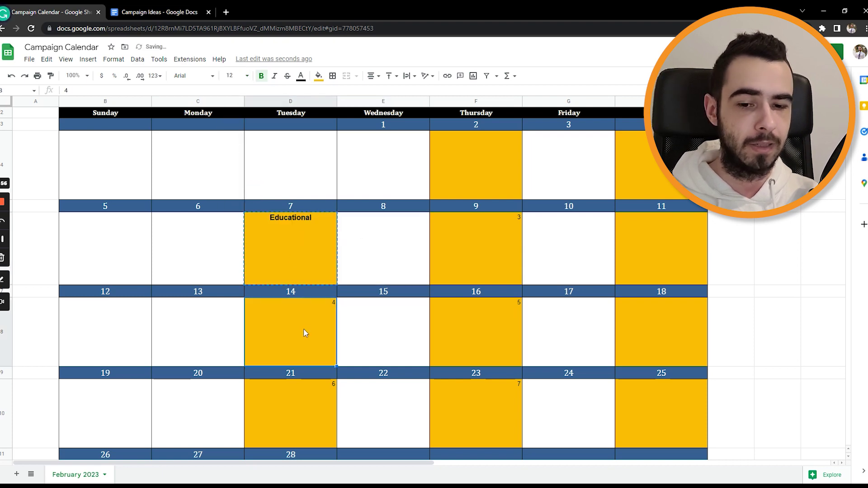
key(ctrl+v)
scroll(304, 333, down, 1)
click(269, 362)
key(ctrl+v)
scroll(269, 362, down, 3)
click(281, 395)
Paste the formatted label into the Thursday, February 2 cell and change its text to Promotional.
scroll(499, 267, up, 3)
click(479, 185)
key(ctrl+v)
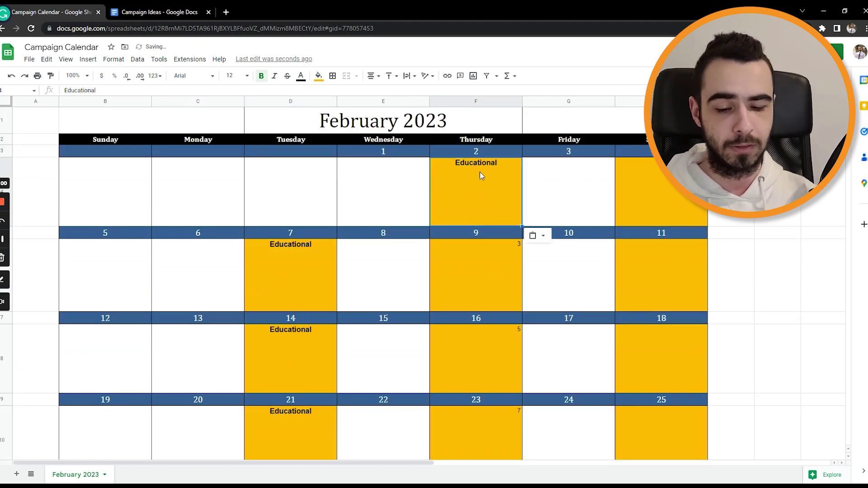
double_click(479, 169)
key(ctrl+a)
text(Pro)
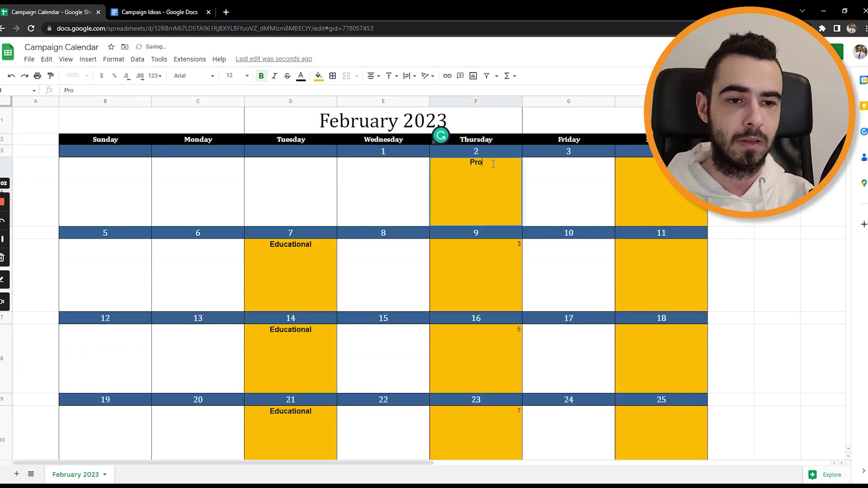
text(motional)
key(Return)
key(Up)
Copy the Promotional label from February 2 to the remaining Thursdays, February 9, 16 and 23.
key(ctrl+c)
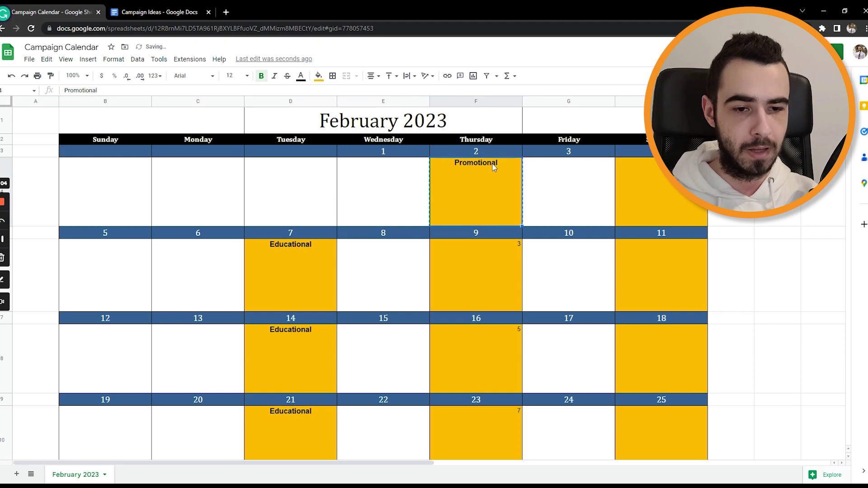
click(448, 266)
key(ctrl+v)
click(492, 374)
key(ctrl+v)
click(491, 432)
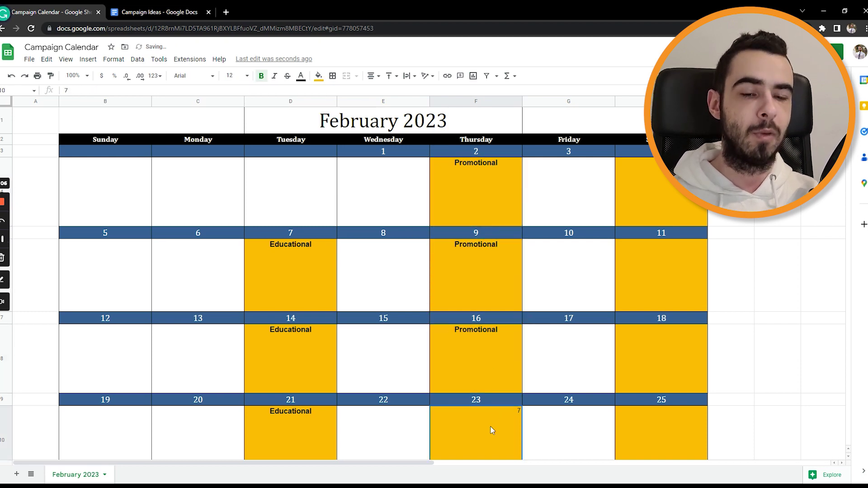
key(ctrl+v)
scroll(508, 399, down, 1)
scroll(509, 372, down, 3)
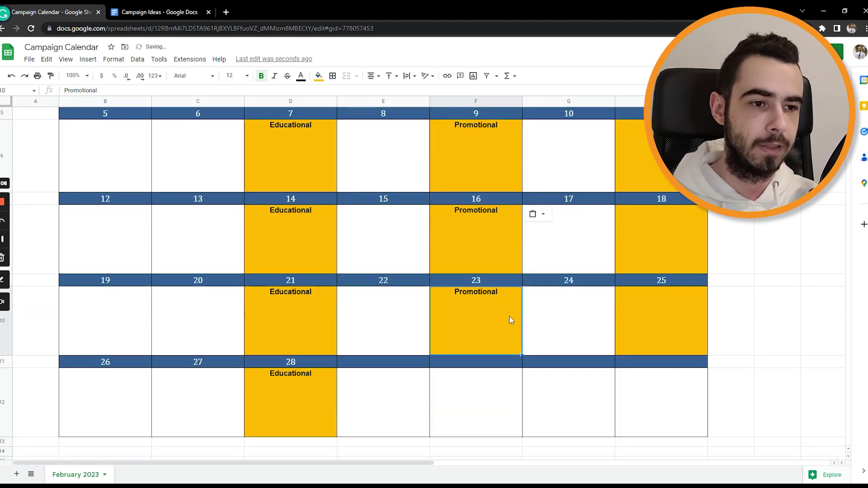
scroll(515, 318, up, 1)
scroll(520, 316, up, 3)
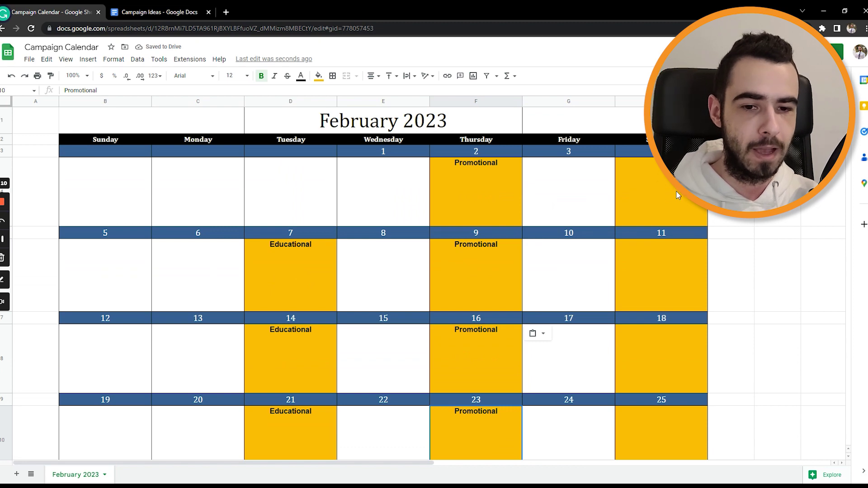
Paste the Promotional label on Saturday, February 11, and copy the Educational label to Saturdays, February 4 and 18.
click(670, 281)
key(ctrl+v)
click(296, 274)
key(ctrl+c)
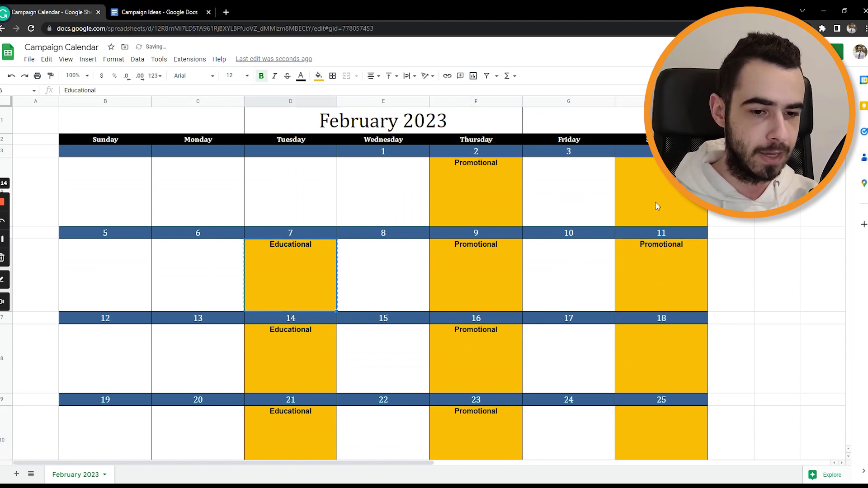
click(656, 202)
key(ctrl+v)
click(656, 367)
key(ctrl+v)
Copy the Promotional label from Thursday, February 23 to Saturday, February 25.
scroll(633, 344, down, 1)
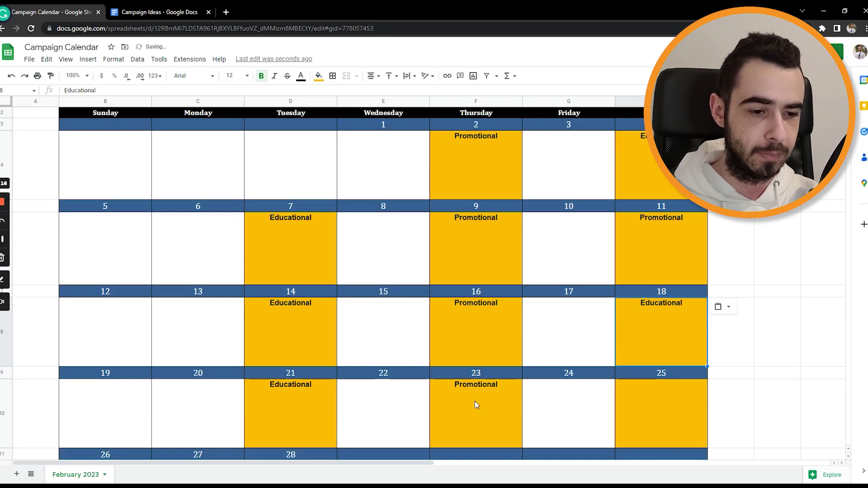
click(520, 409)
key(ctrl+c)
click(674, 409)
key(ctrl+v)
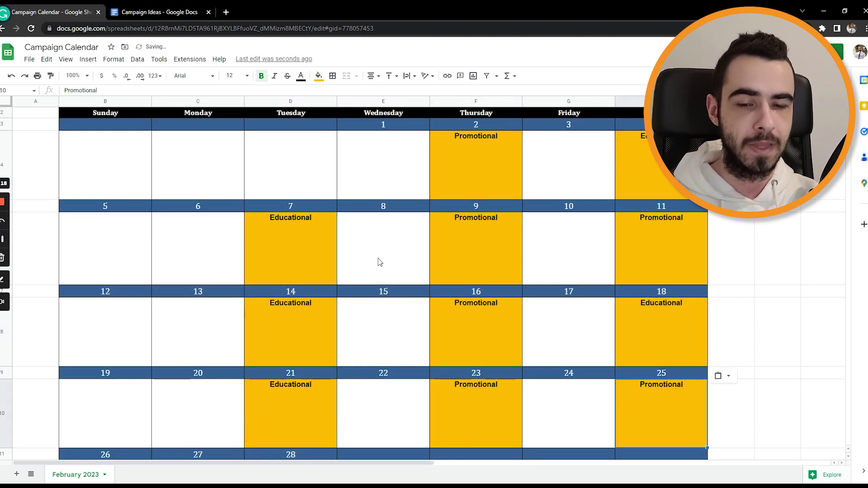
Replace the label on Tuesday, February 14 with the copied Promotional label.
scroll(376, 258, up, 1)
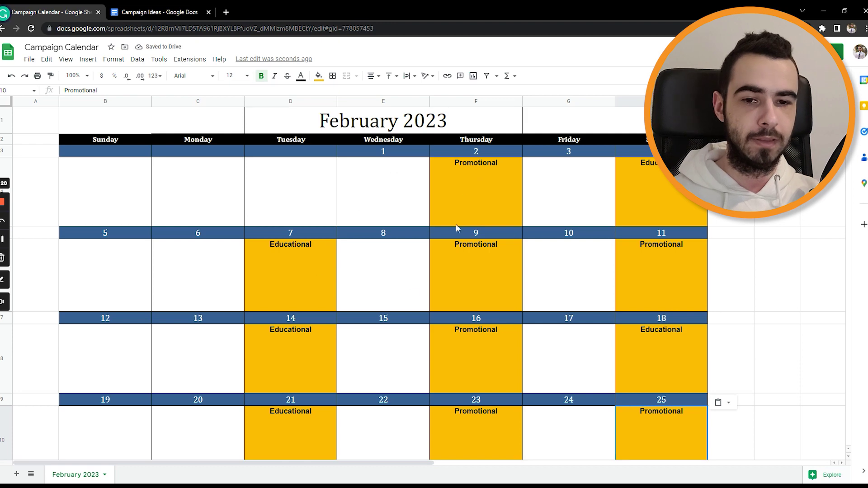
scroll(441, 260, down, 1)
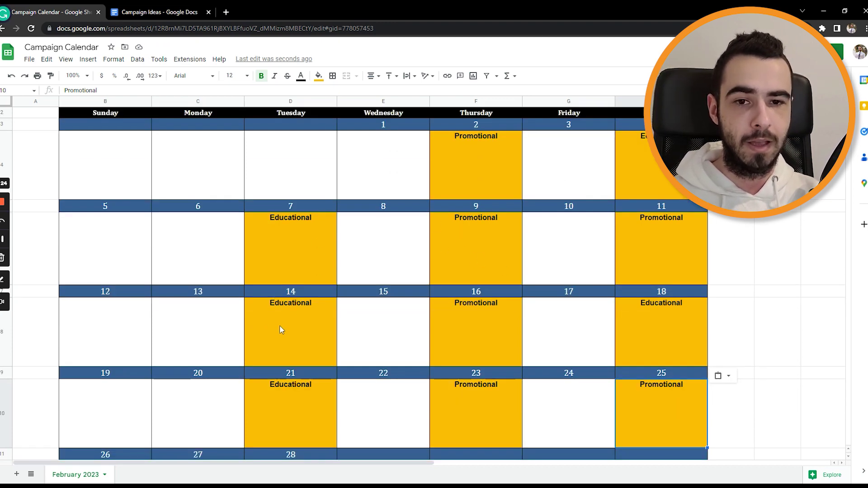
scroll(308, 309, up, 1)
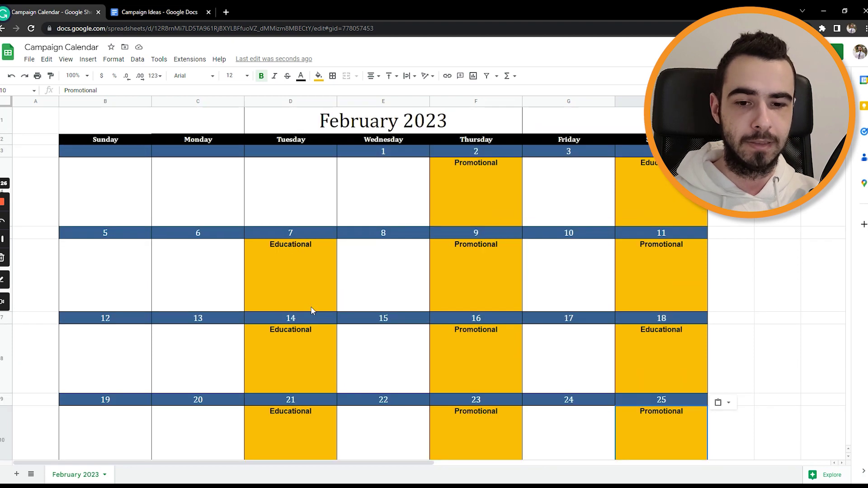
click(302, 337)
key(ctrl+v)
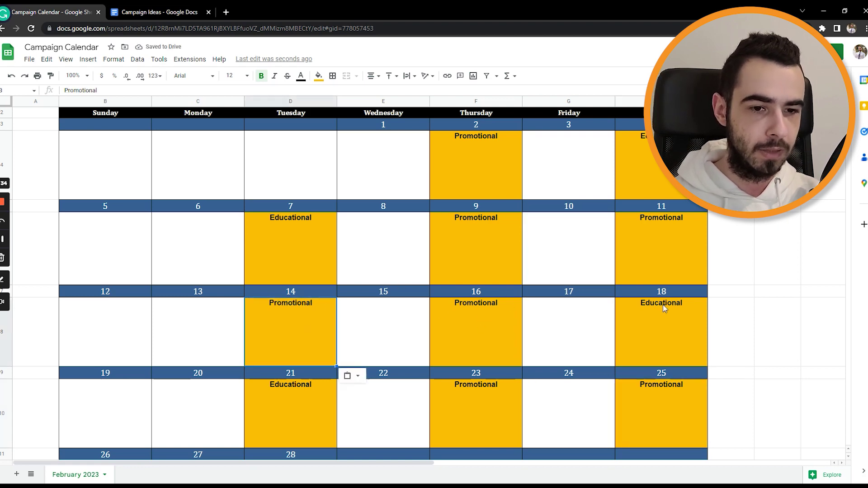
Copy the Educational label from Saturday, February 18 over the label on Saturday, February 11.
click(676, 338)
key(ctrl+c)
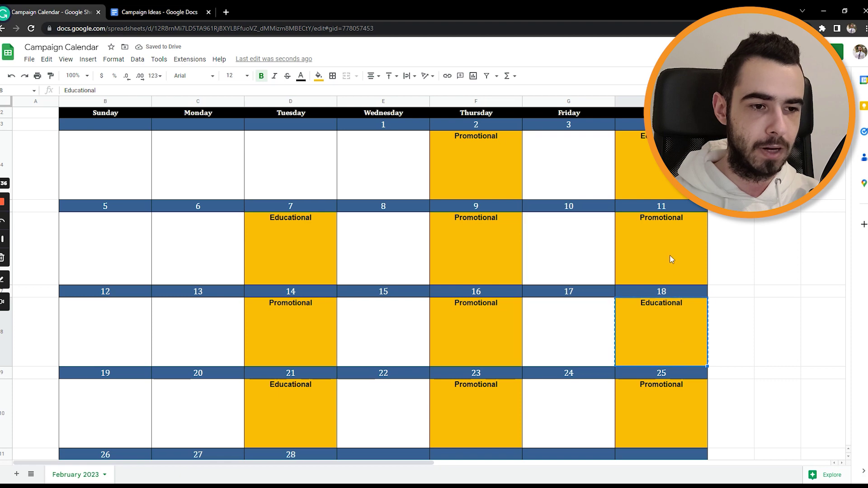
click(669, 255)
key(ctrl+v)
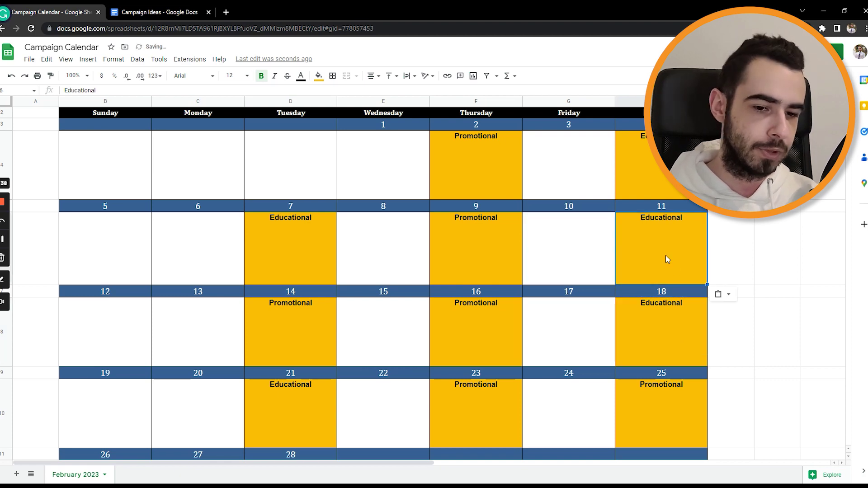
scroll(643, 325, down, 1)
scroll(680, 385, down, 1)
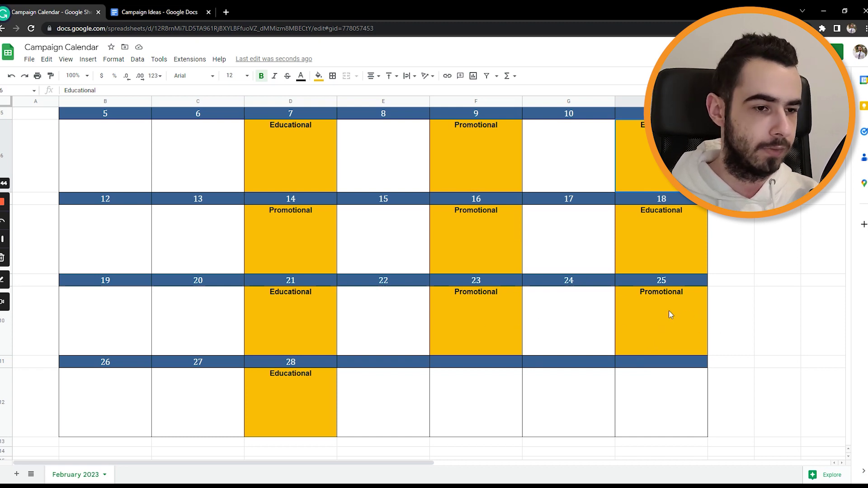
scroll(671, 315, up, 1)
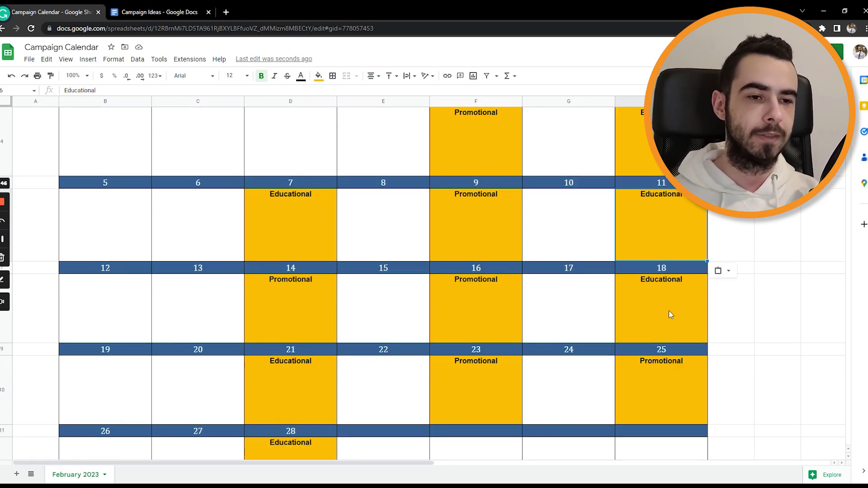
scroll(660, 311, up, 1)
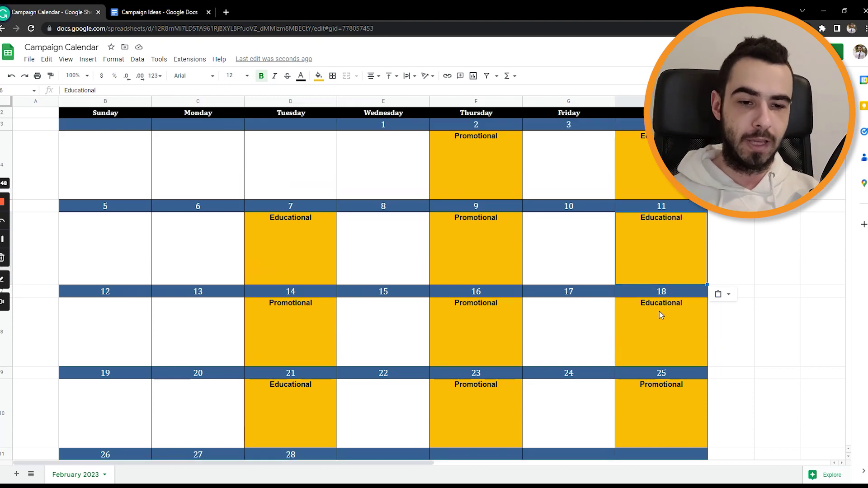
click(311, 326)
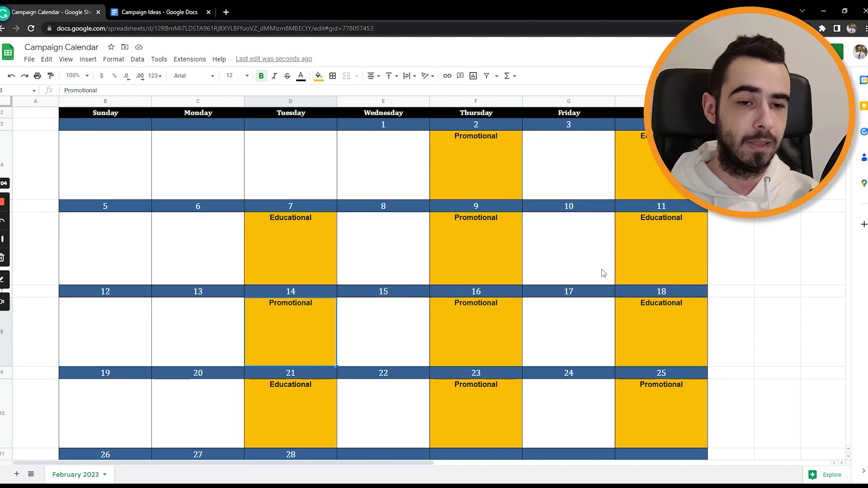
Consult the list in the Campaign Ideas document and extend the Thursday, February 2 label to "Promotional - 10% OFF".
double_click(466, 167)
text(-)
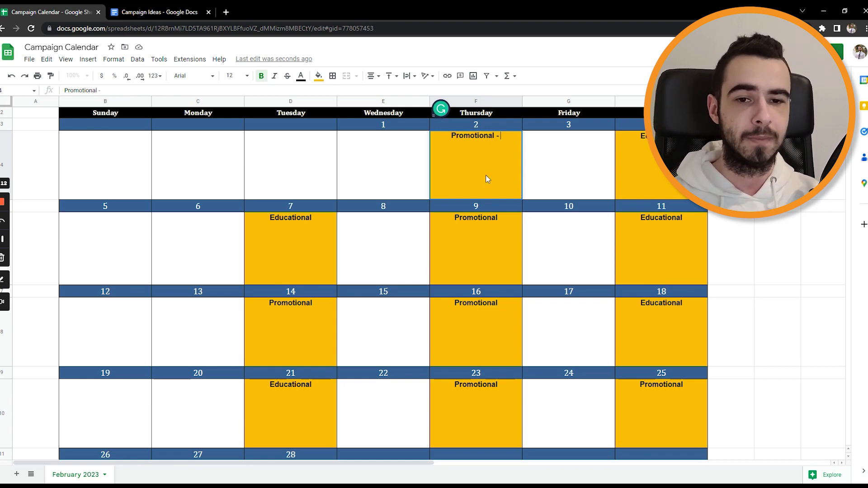
key(ctrl+Tab)
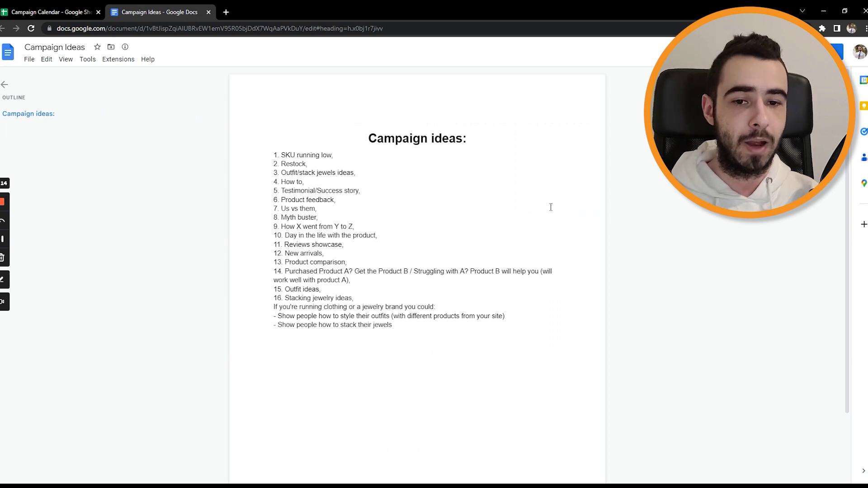
drag(435, 347, 256, 159)
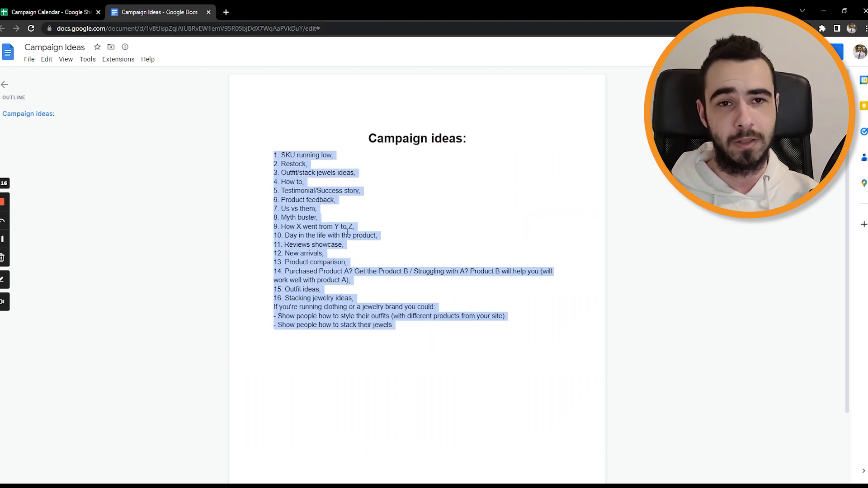
click(407, 313)
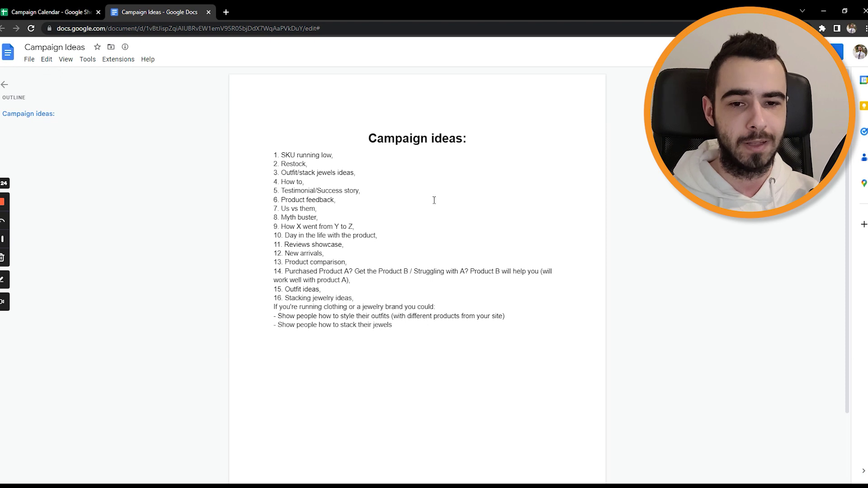
click(42, 11)
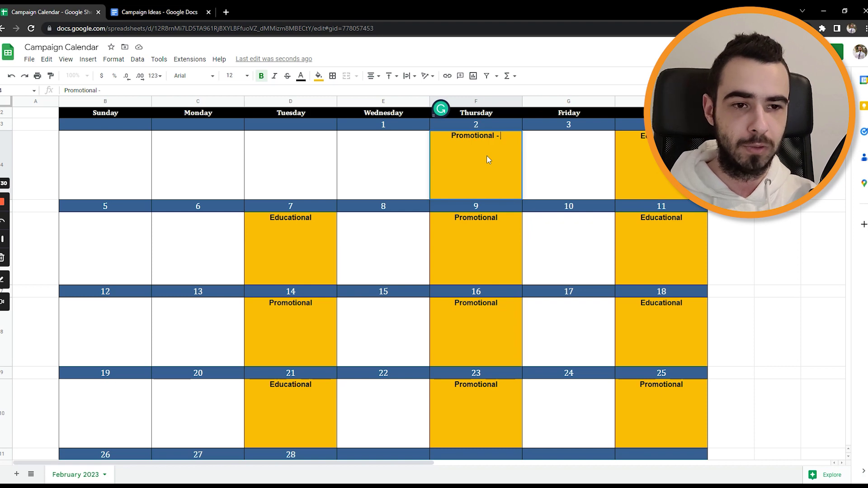
text(10% OFF)
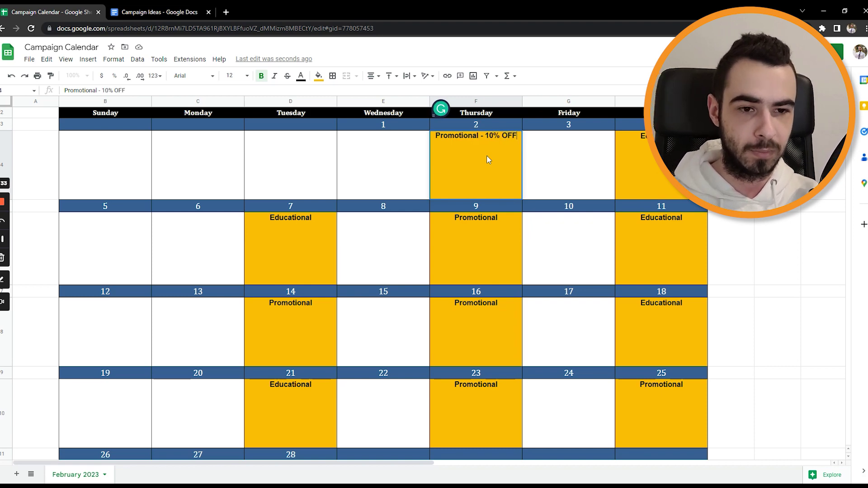
key(Return)
key(Down)
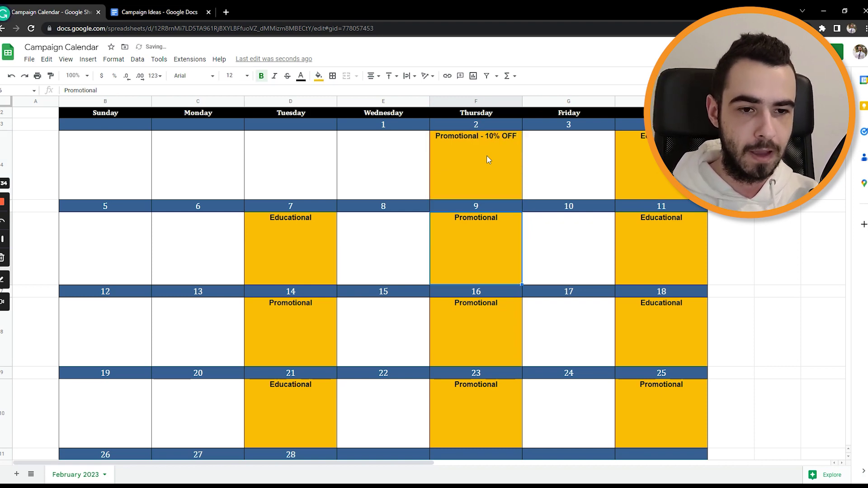
Extend the Thursday, February 9 label to "Promotional - Review push".
double_click(481, 238)
text(- Review push)
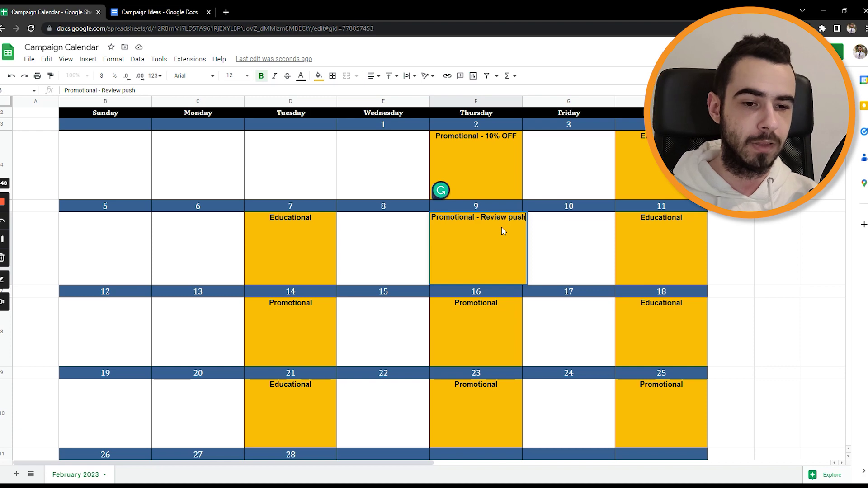
key(Return)
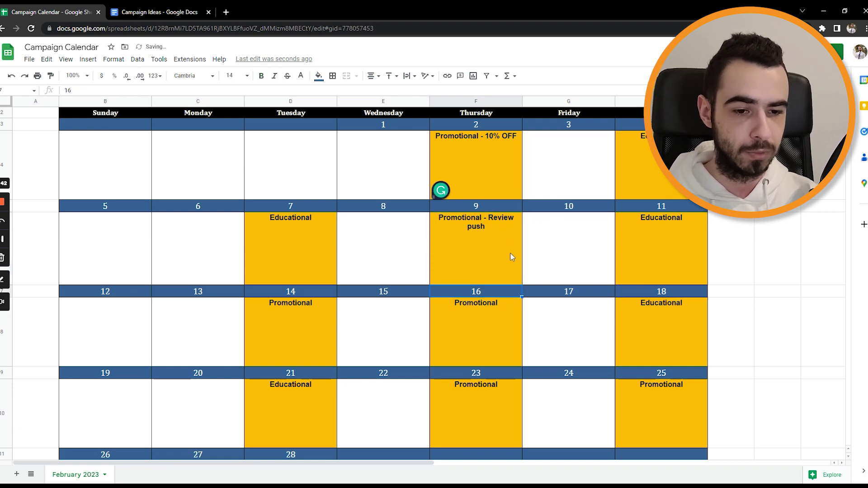
Extend the Tuesday, February 14 label to "Promotional - free gift/ebook".
scroll(497, 311, down, 1)
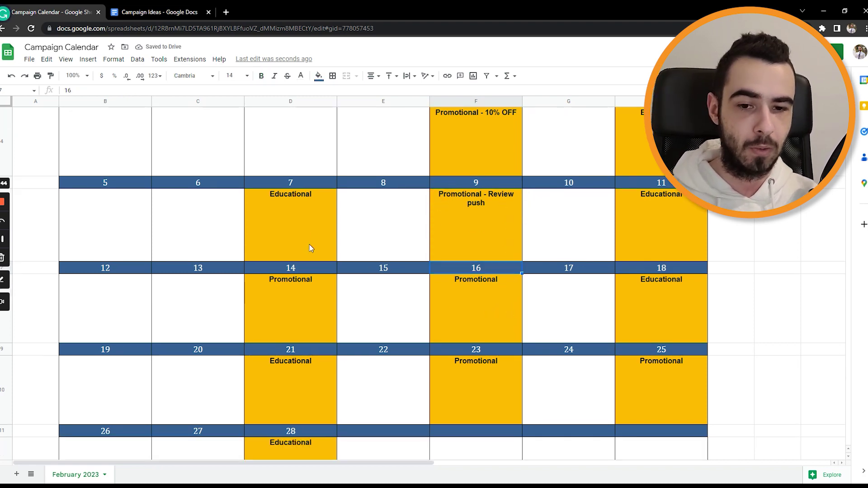
double_click(299, 305)
text(- )
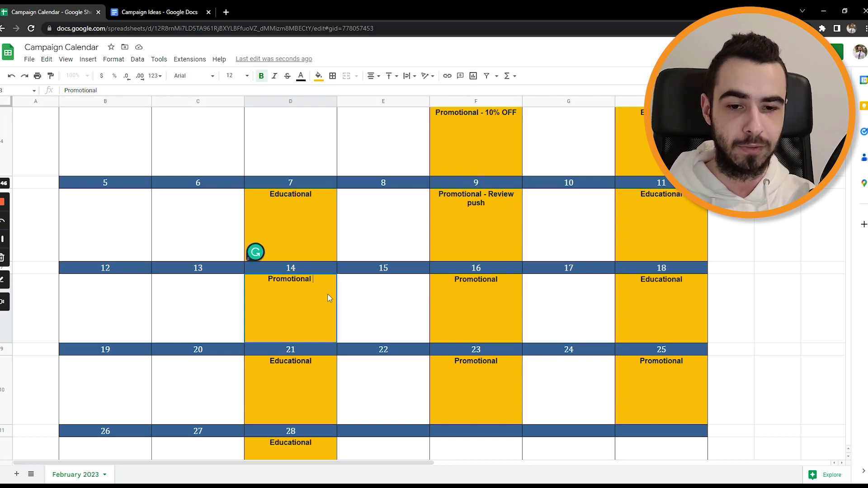
text(free gift/)
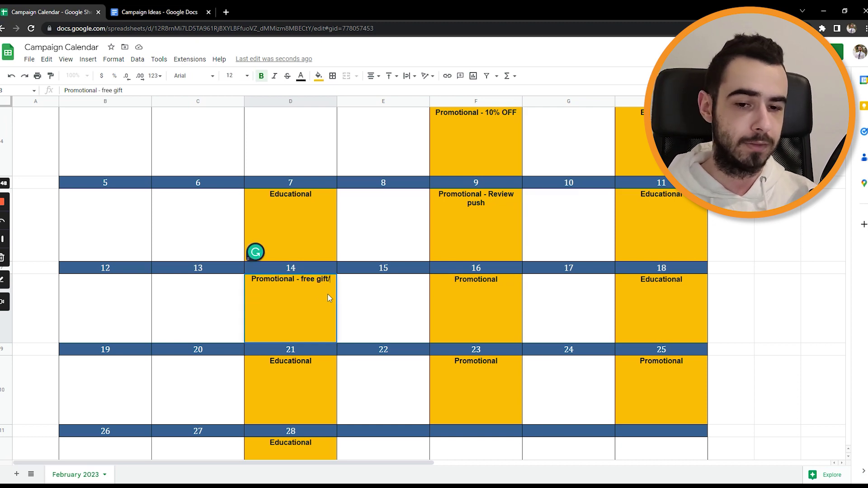
text(ebook)
key(Return)
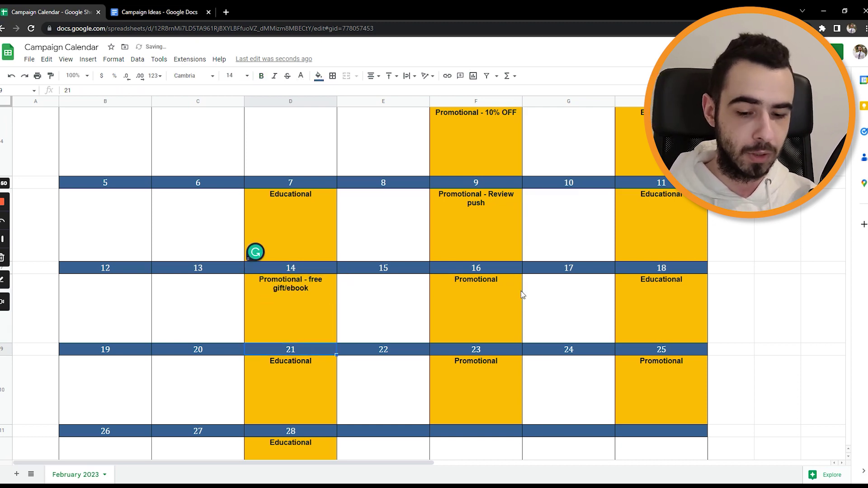
Extend the Thursday, February 16 label to "Promotional - push best-sellers".
double_click(492, 301)
text(- )
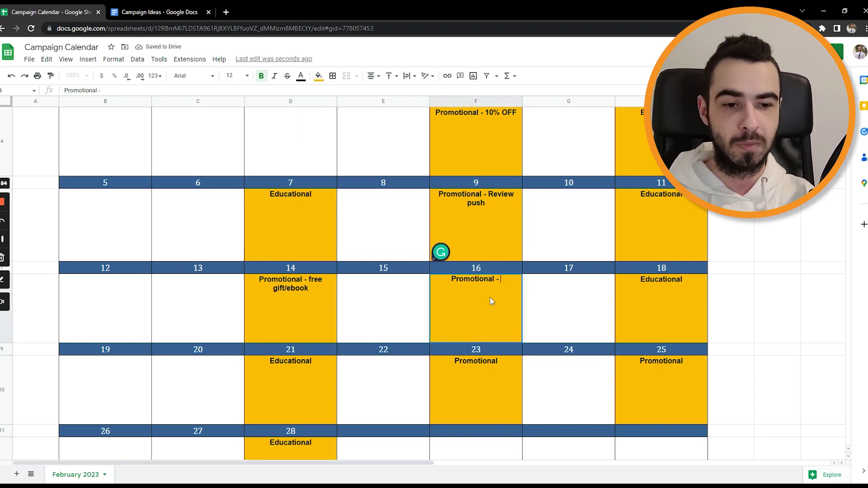
text(push best-sellers)
key(Return)
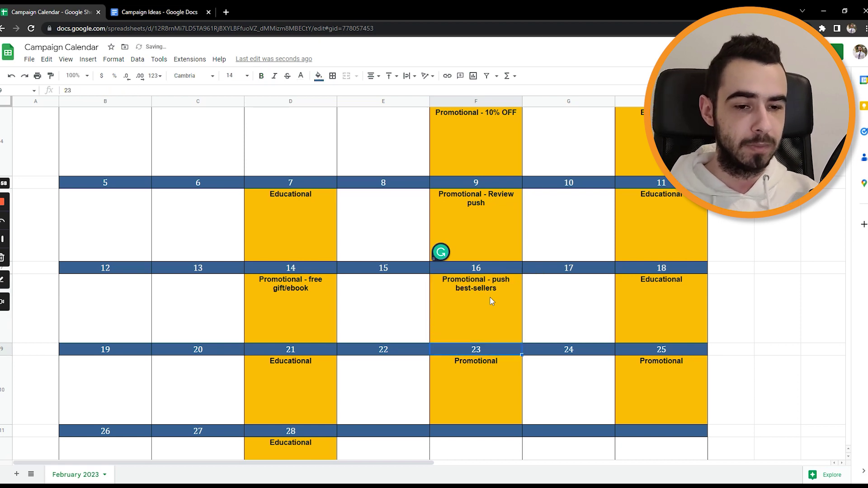
Extend the Thursday, February 23 label to "Promotional - product comparison".
scroll(493, 301, up, 1)
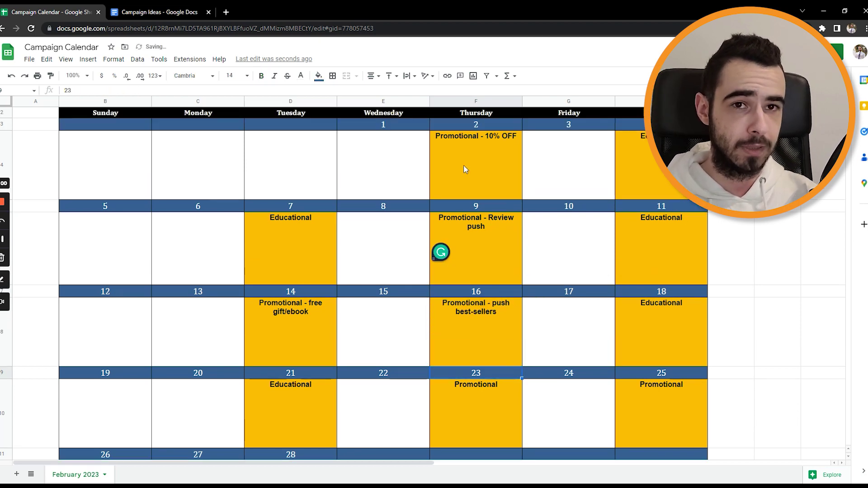
scroll(497, 254, down, 1)
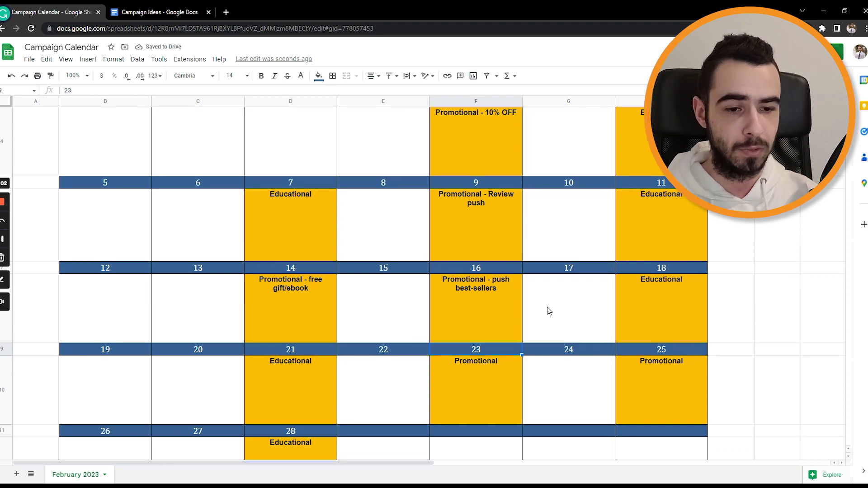
double_click(496, 389)
text(-)
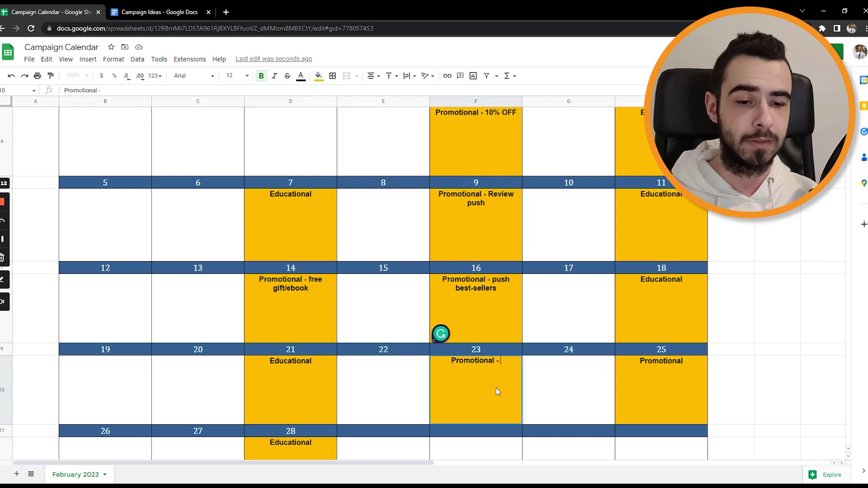
text(product compa)
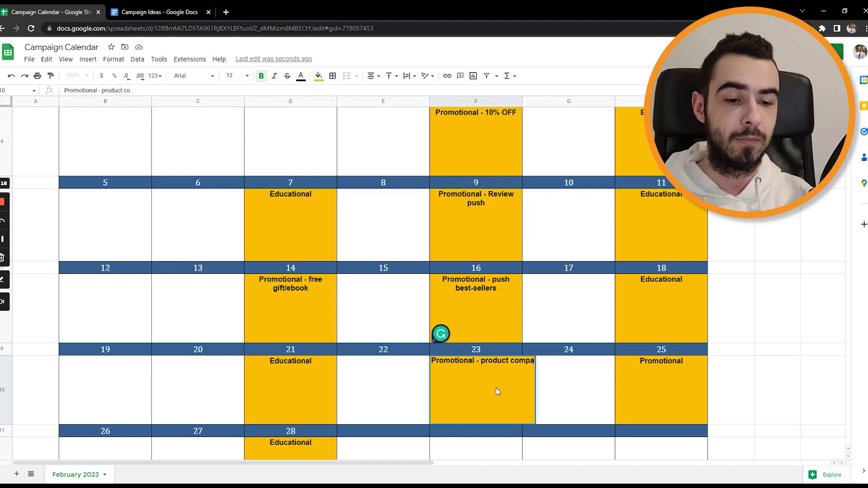
text(rison)
key(Return)
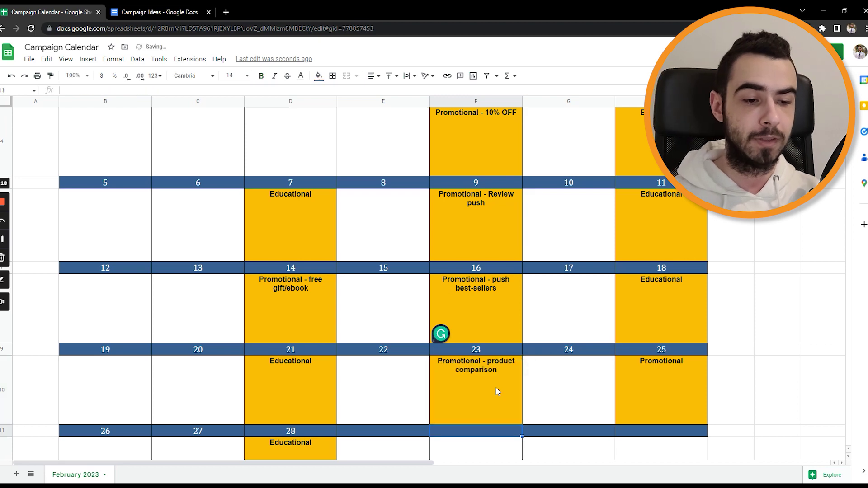
Extend the Saturday, February 25 label to "Promotional - Buy this weekend and get free shipping".
click(679, 361)
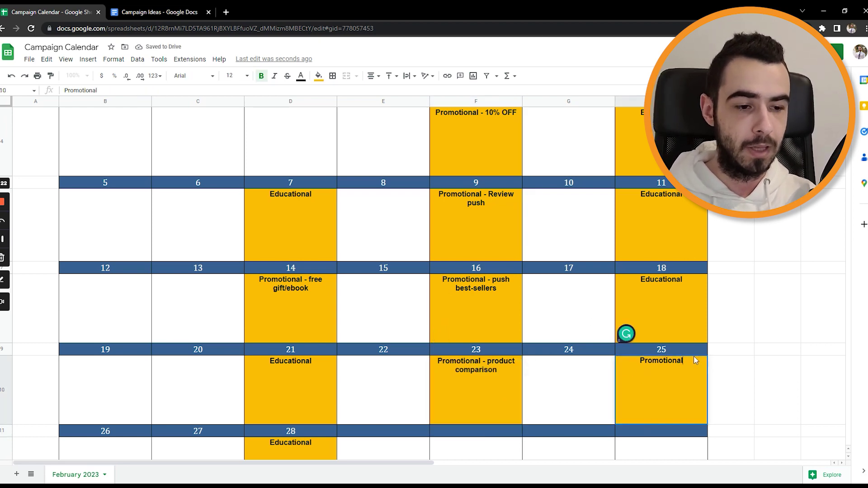
text(- )
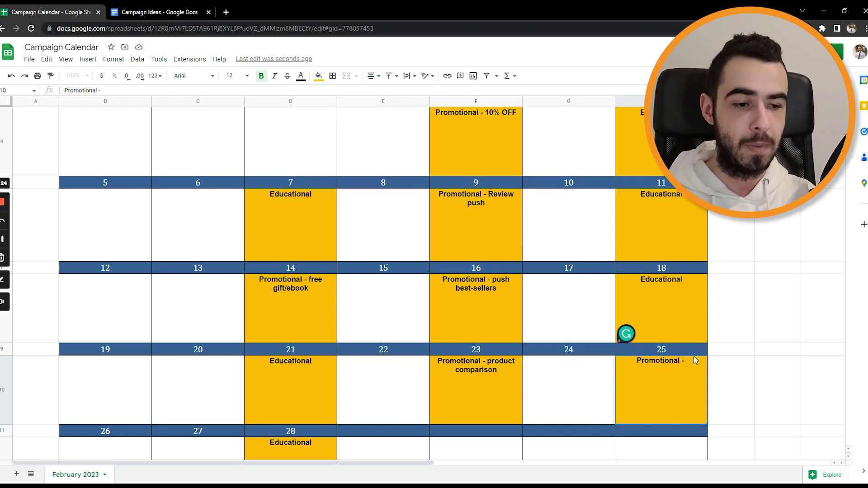
text(Buy)
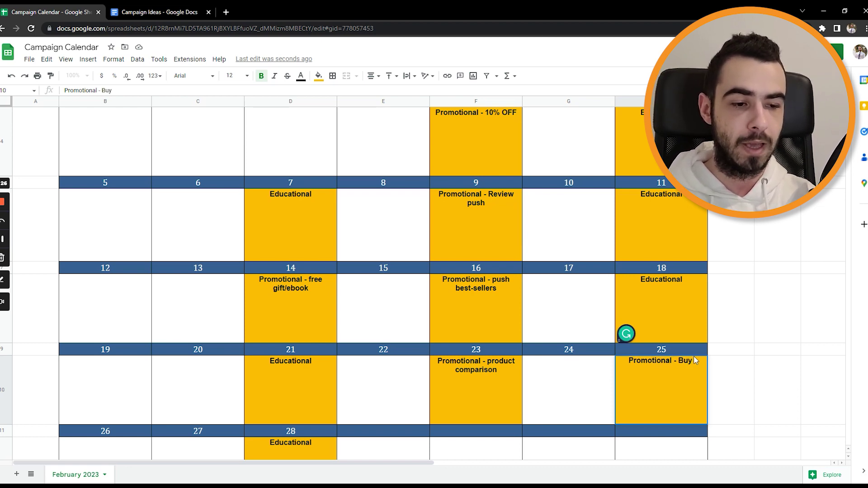
text( this weekend a)
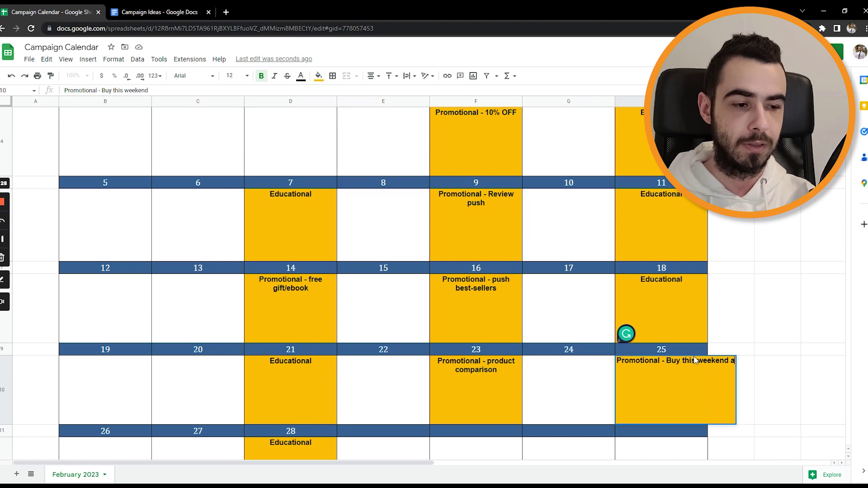
text(nd get free shipping)
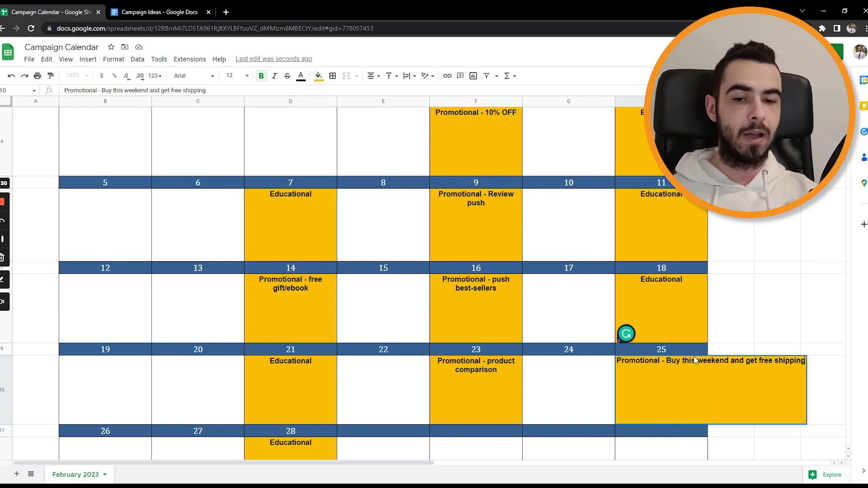
key(Return)
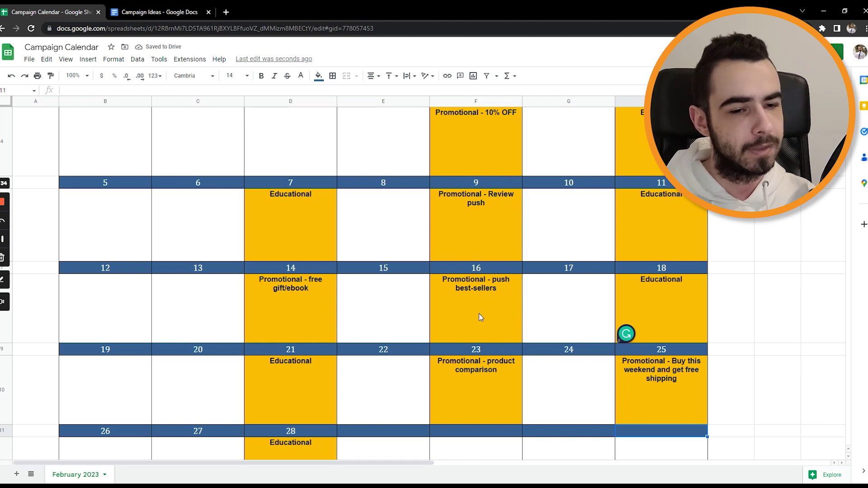
Review the Promotional and Educational labels across all weeks of the February 2023 calendar.
scroll(477, 255, up, 3)
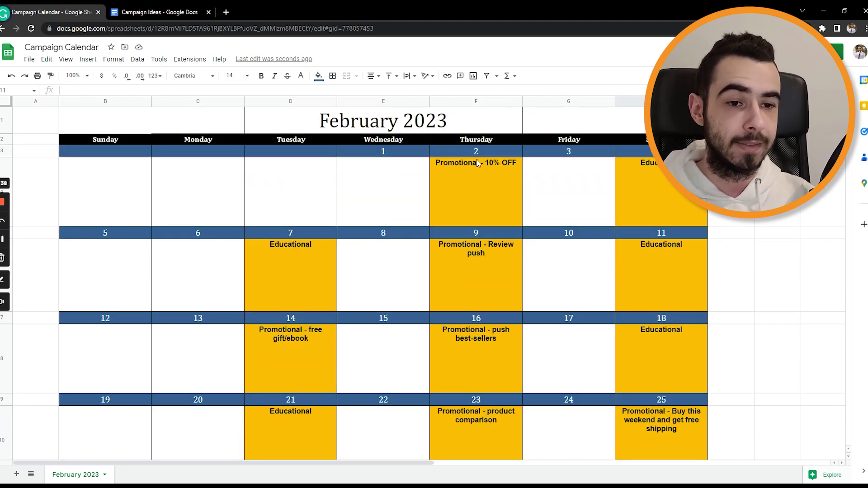
scroll(477, 163, down, 1)
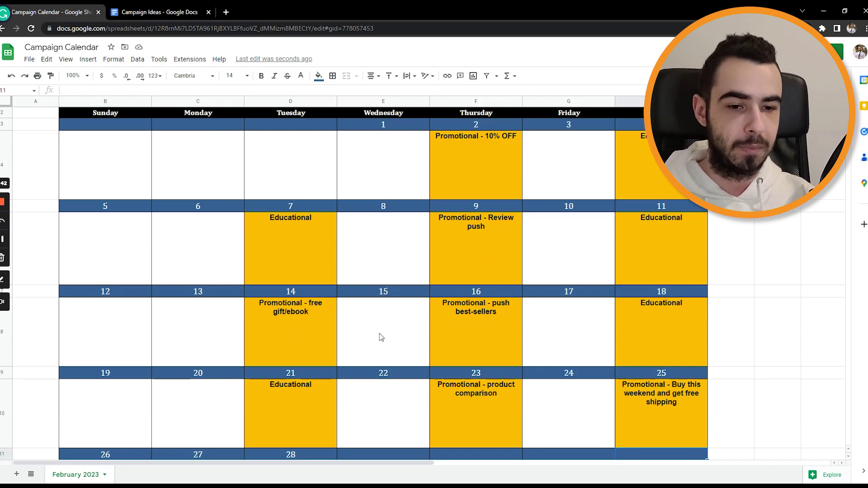
scroll(479, 326, down, 1)
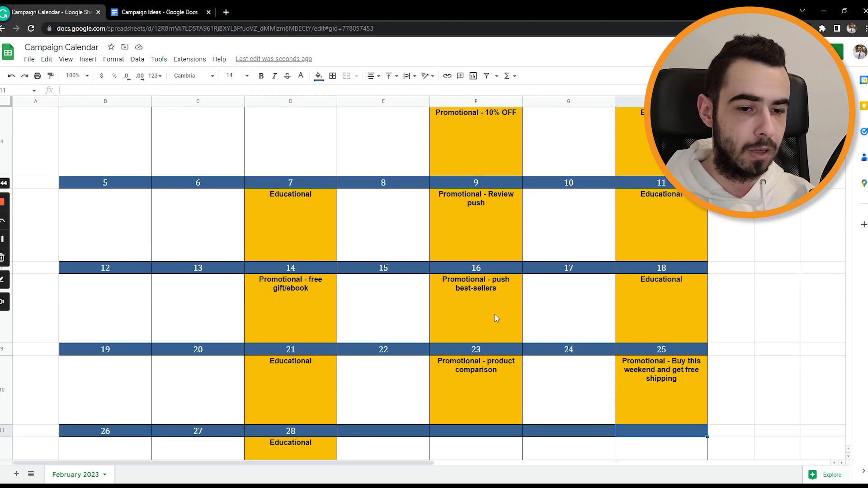
scroll(487, 314, down, 1)
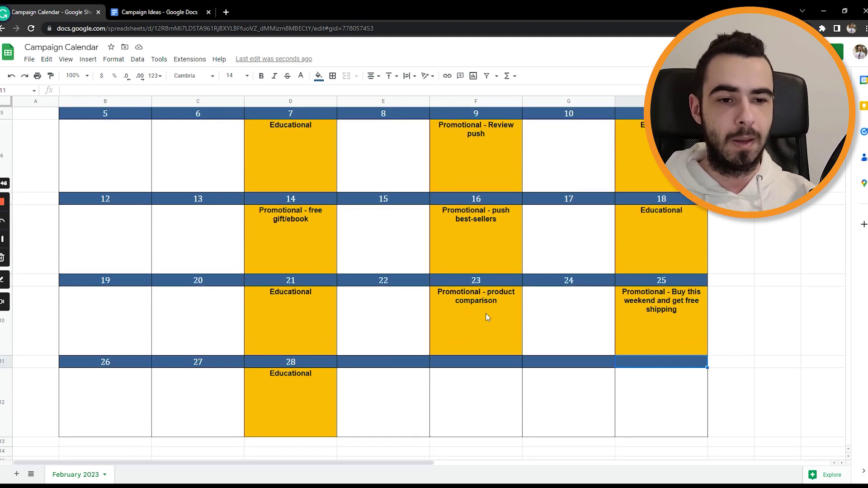
scroll(486, 313, up, 1)
scroll(469, 323, up, 2)
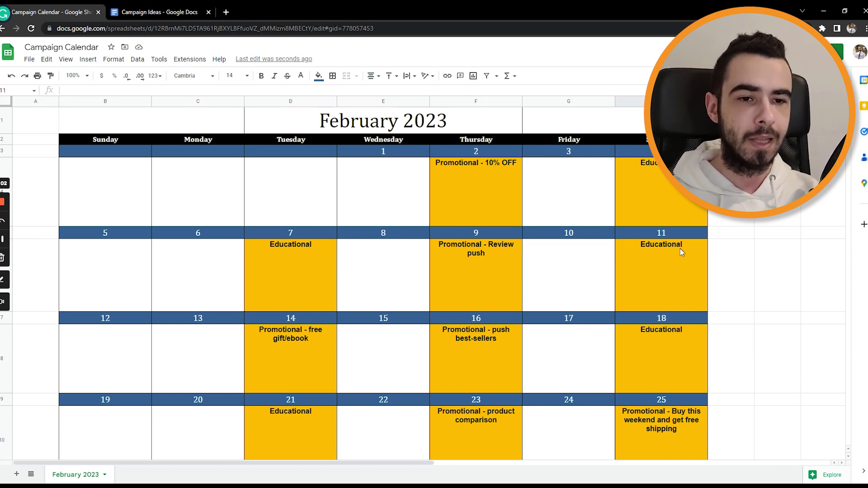
scroll(478, 182, down, 1)
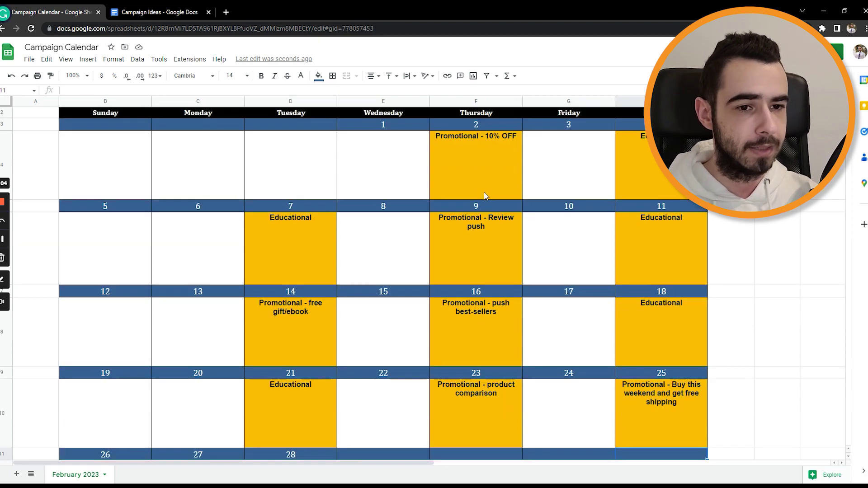
scroll(486, 203, down, 1)
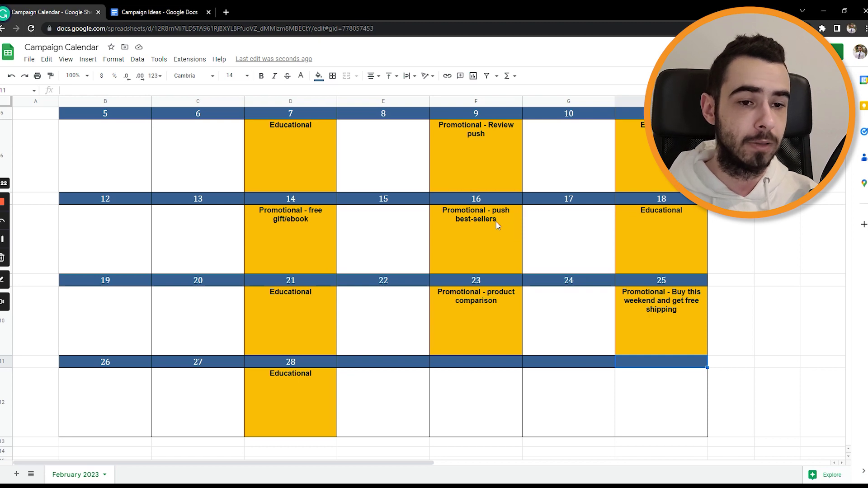
scroll(497, 218, up, 3)
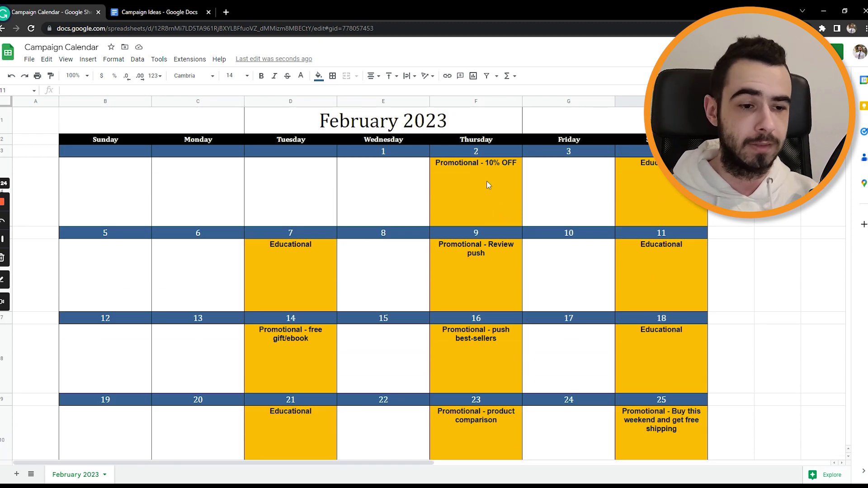
scroll(488, 183, down, 1)
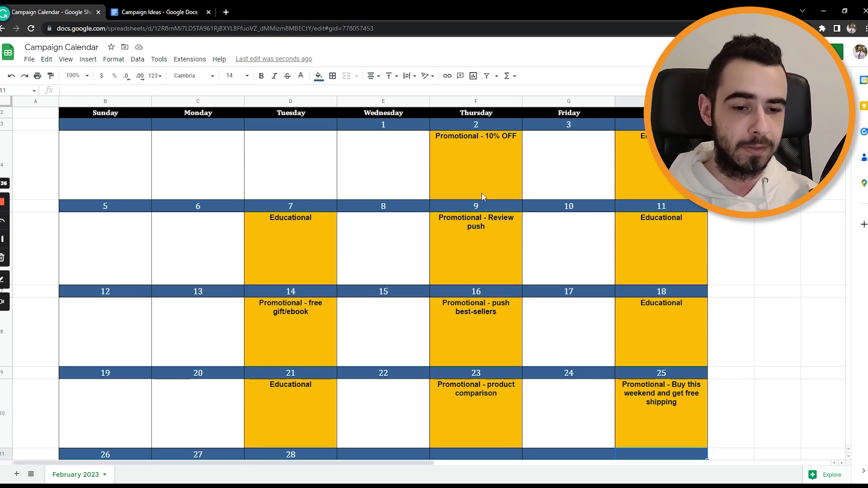
scroll(482, 194, down, 1)
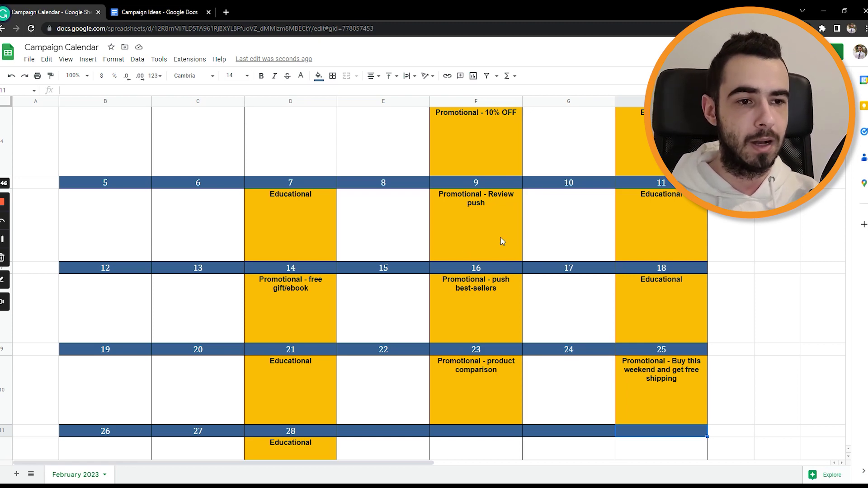
scroll(558, 248, up, 1)
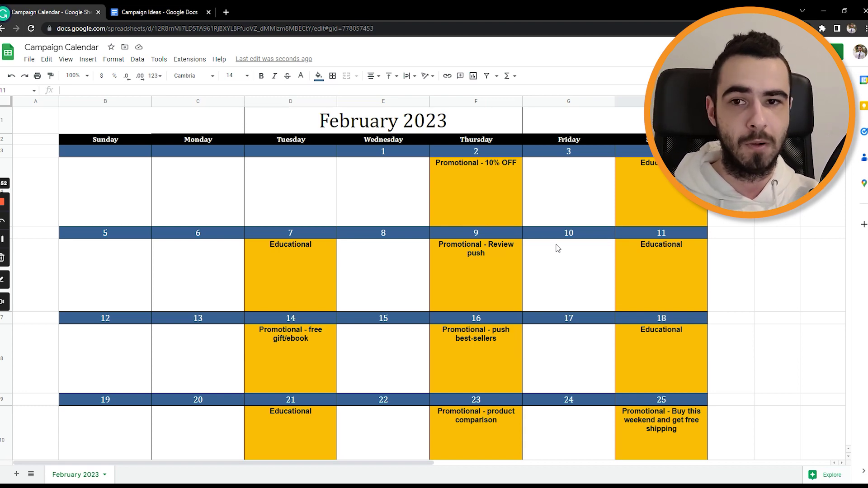
Examine the list in the Campaign Ideas document, highlighting "SKU running low", "Restock" and "Outfit/stack jewels ideas" as options for the calendar.
click(163, 12)
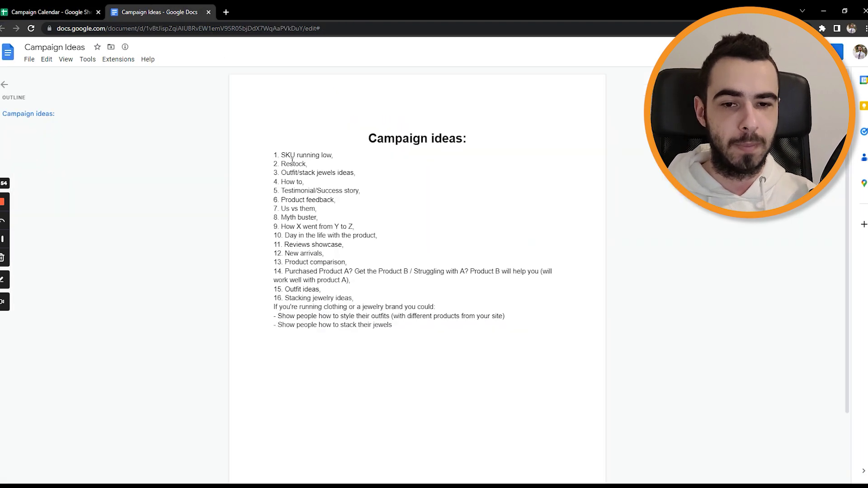
mouse_move(255, 152)
mouse_down()
mouse_move(343, 192)
mouse_move(452, 332)
mouse_move(312, 235)
mouse_move(242, 157)
mouse_up()
click(289, 181)
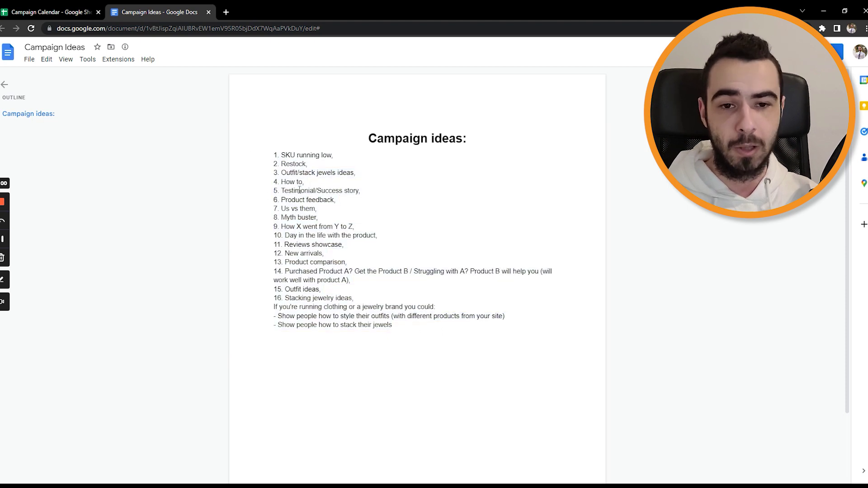
drag(416, 336, 256, 160)
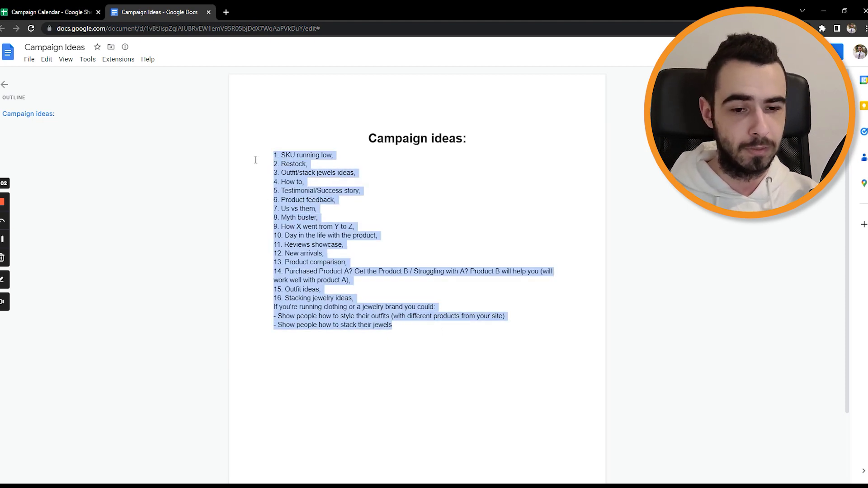
drag(403, 324, 225, 160)
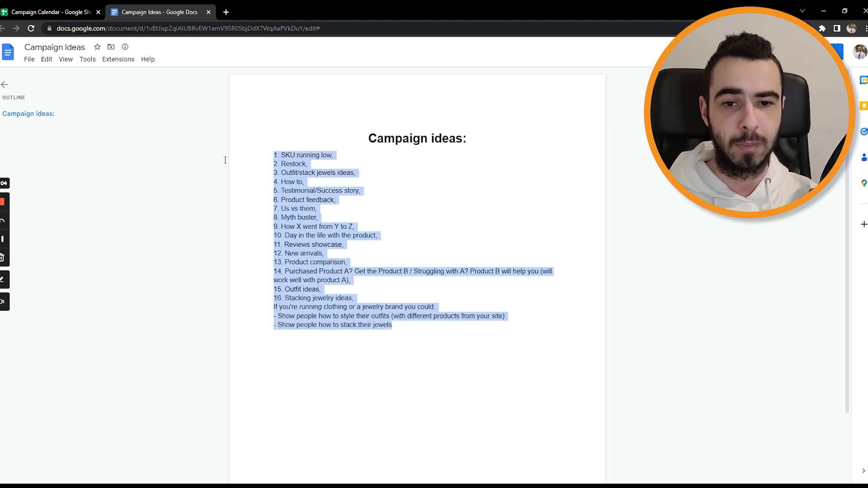
click(335, 157)
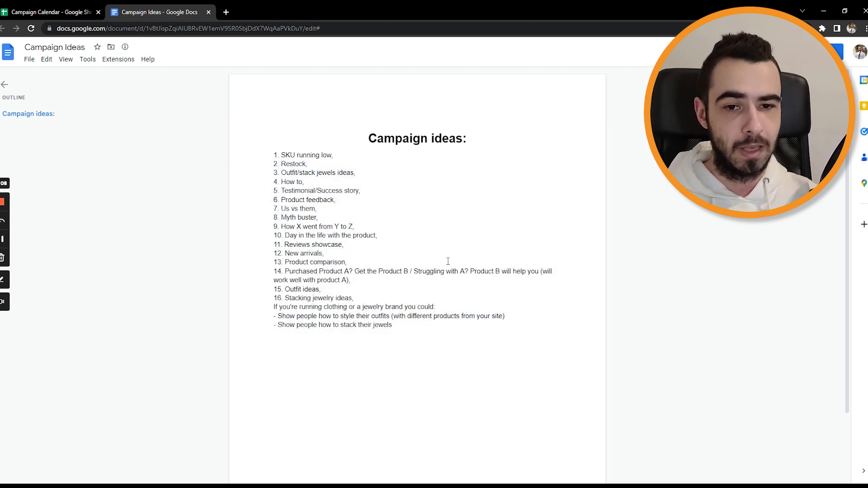
drag(341, 157, 236, 155)
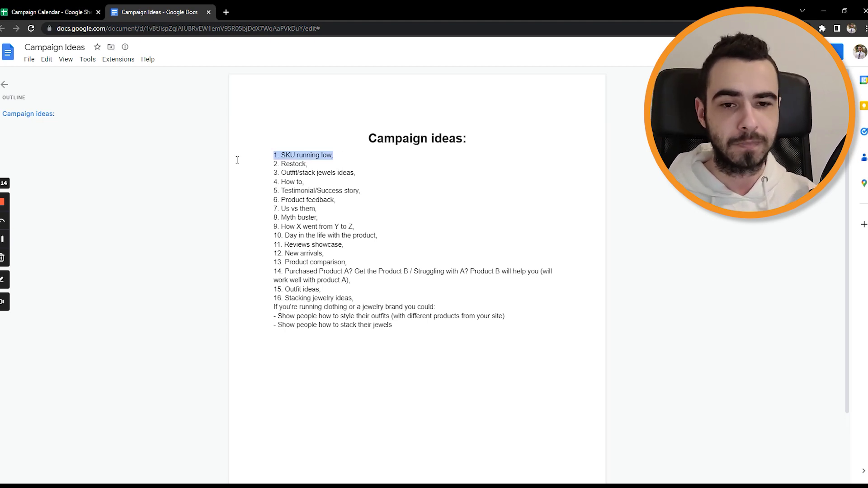
double_click(288, 165)
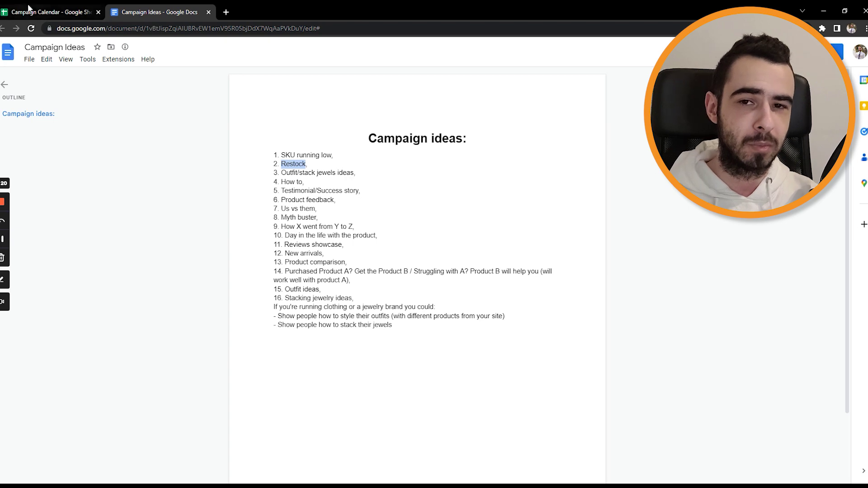
key(ctrl+shift+Tab)
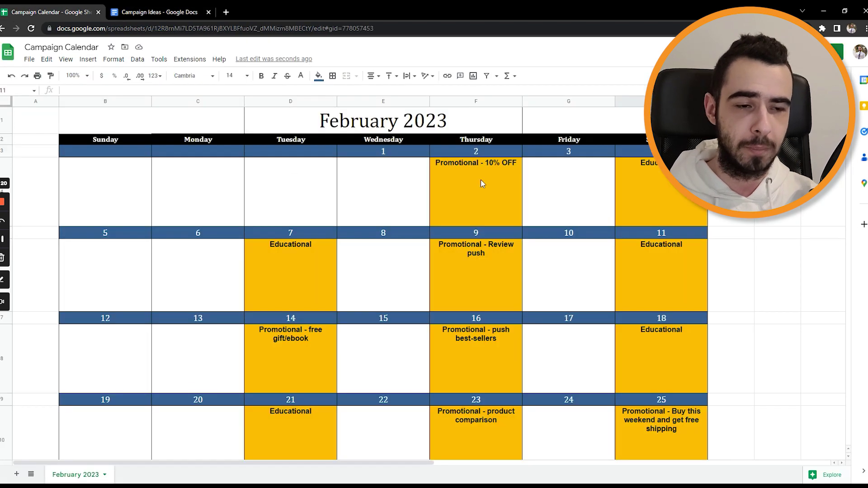
click(175, 13)
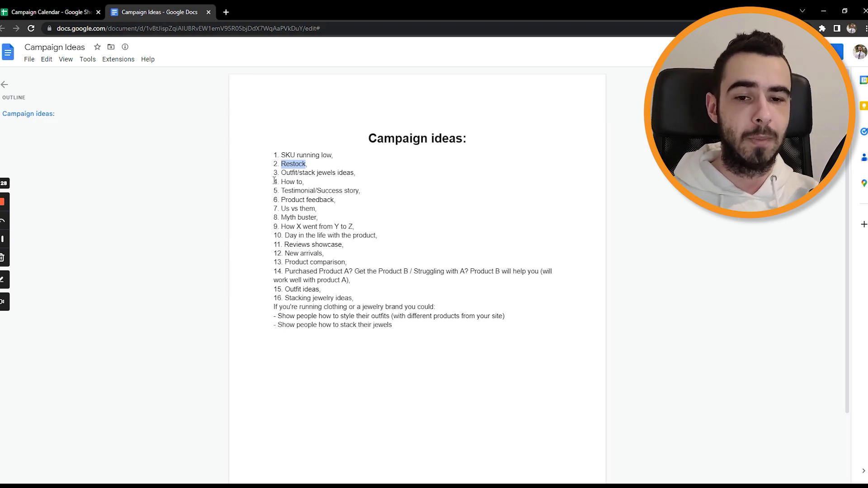
drag(282, 176, 354, 176)
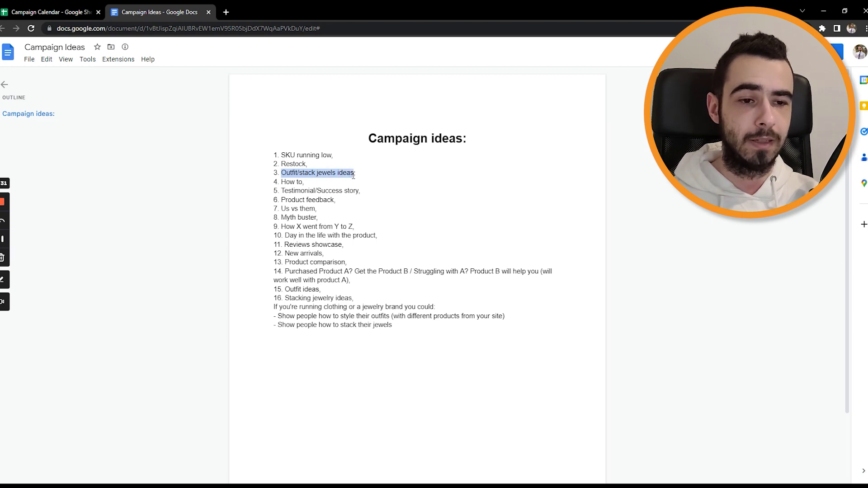
Extend the Saturday, February 4 label in the Campaign Calendar sheet to "Educational - ring stack ideas".
key(ctrl+shift+Tab)
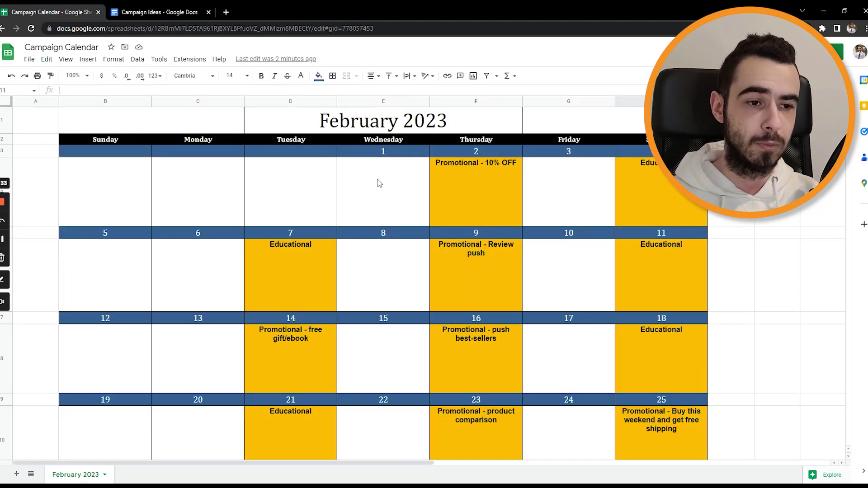
click(663, 181)
key(ctrl+Tab)
key(ctrl+shift+Tab)
key(Return)
text(- how to)
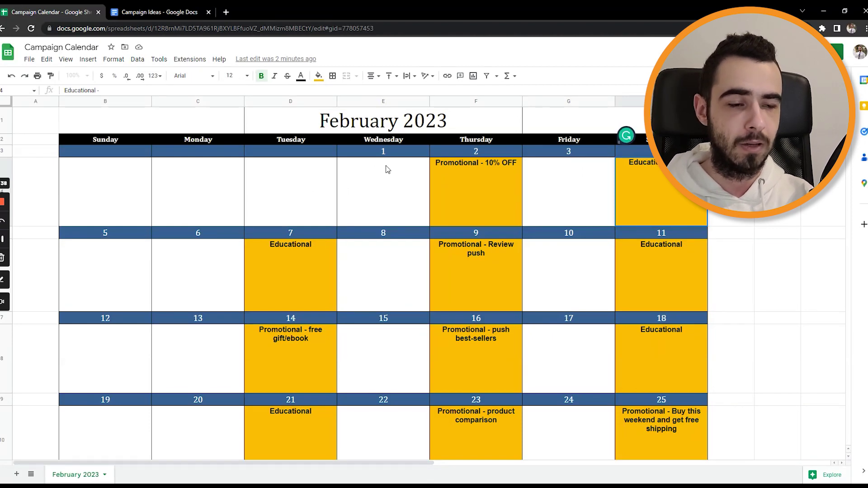
key(BackSpace)
key(BackSpace)
key(BackSpace)
key(BackSpace)
key(BackSpace)
key(BackSpace)
key(BackSpace)
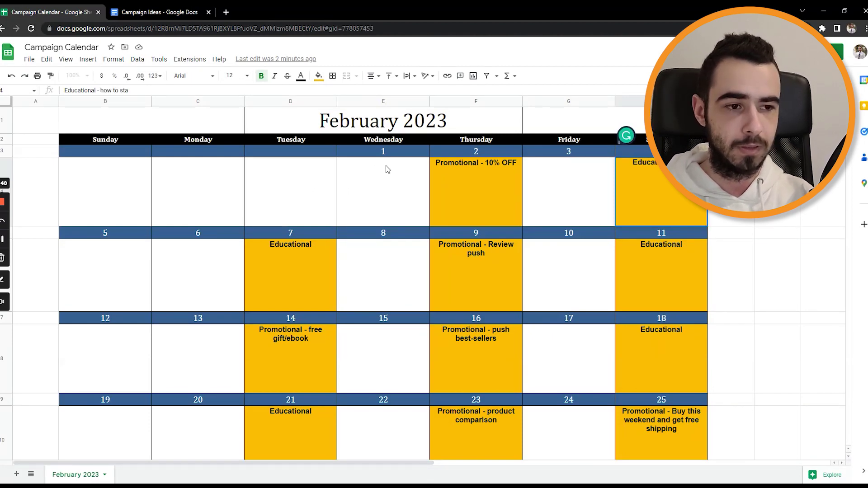
text(ring stack)
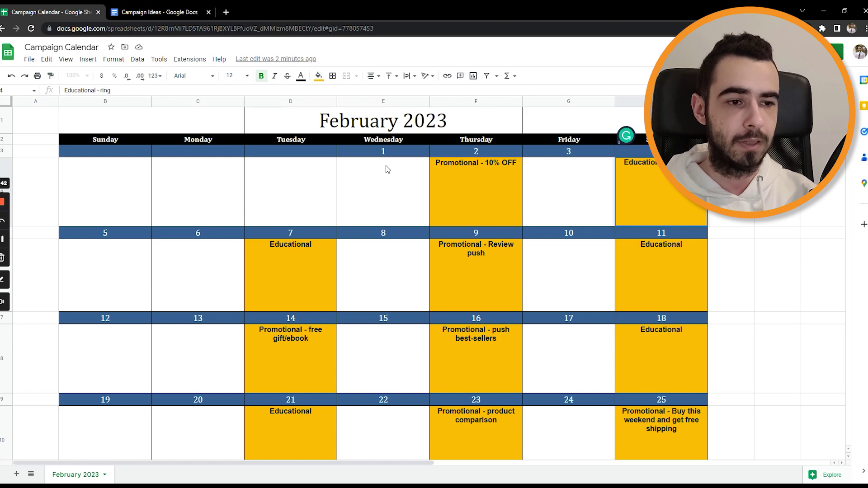
text( ideas)
key(Return)
Consult the "How to" idea in the Campaign Ideas document and extend the Saturday, February 11 label to "Educational - how to create your own perfect stack".
click(292, 280)
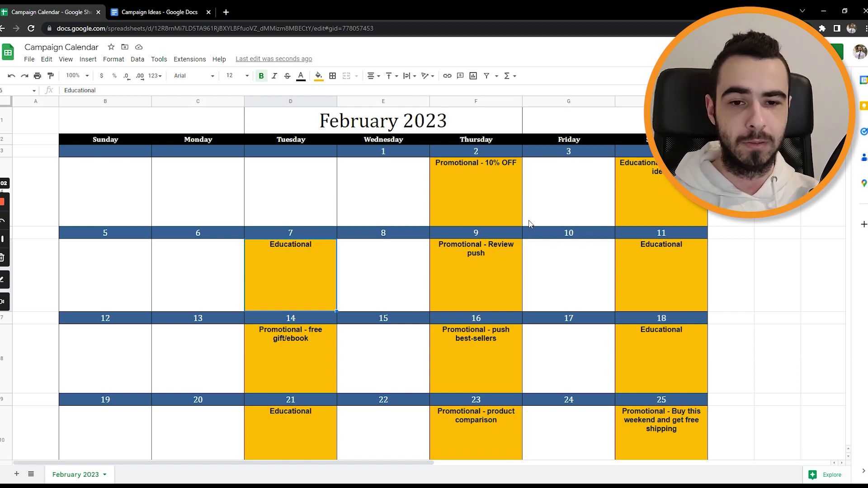
key(ctrl+Tab)
drag(303, 183, 281, 183)
key(ctrl+shift+Tab)
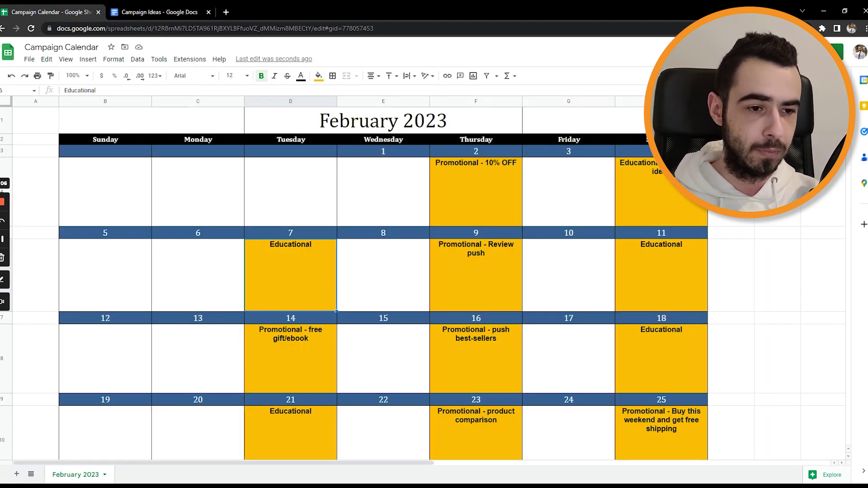
double_click(642, 256)
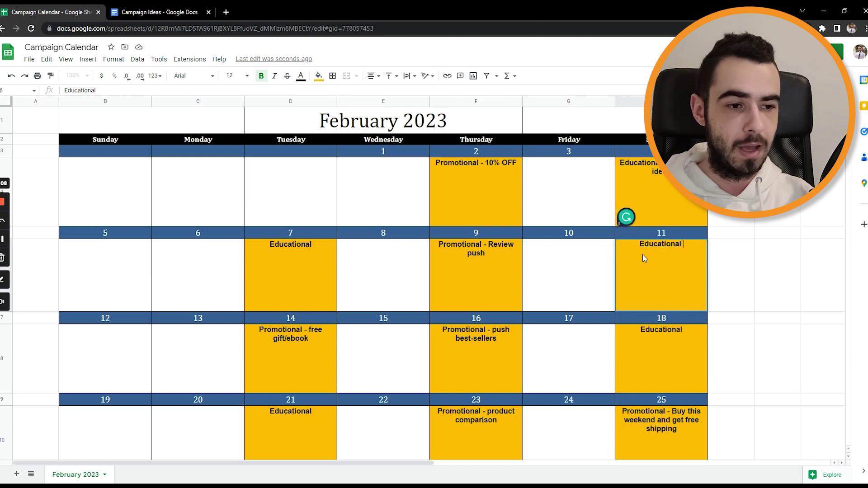
text(- how to)
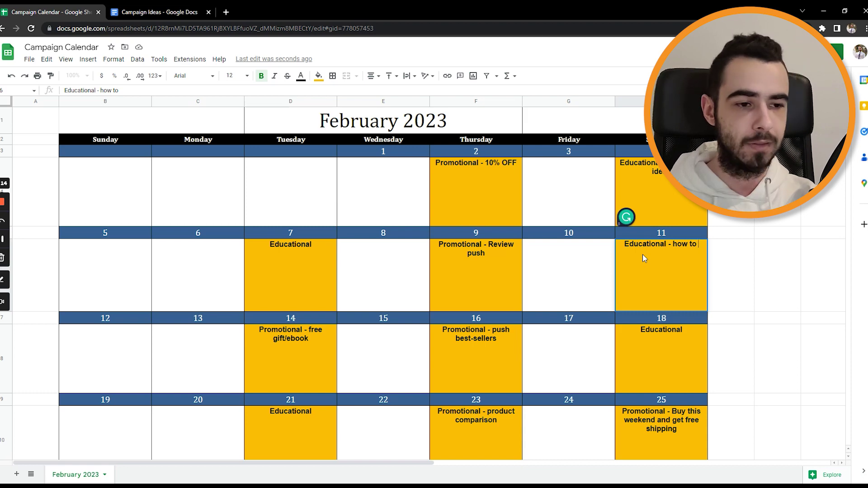
text(create your own)
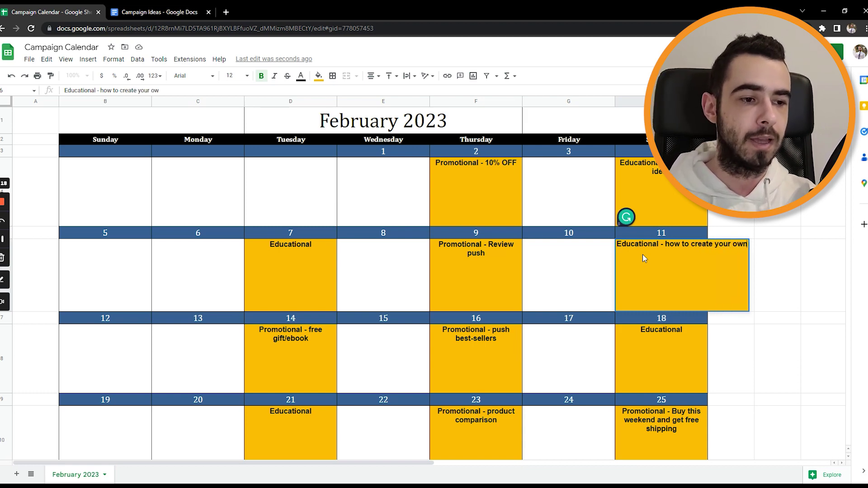
text( perfect tack)
key(BackSpace)
key(BackSpace)
key(BackSpace)
key(BackSpace)
text(stack)
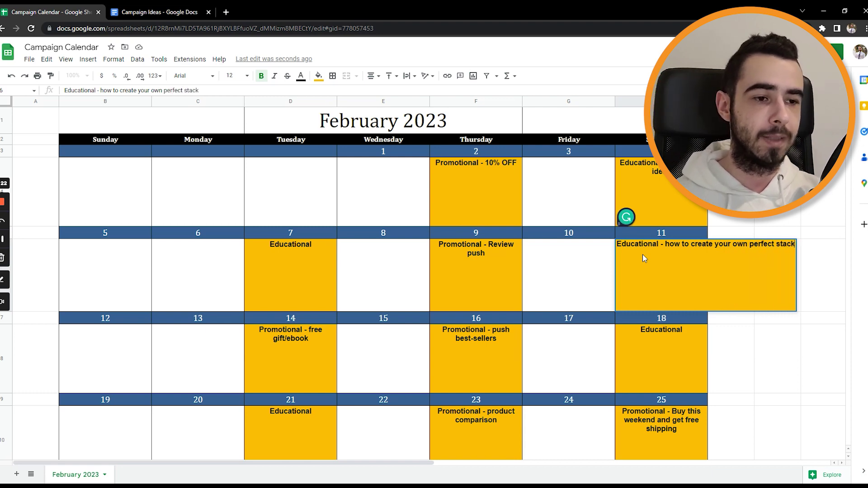
key(Return)
Check the February 4, 9 and 11 labels against the Campaign Ideas document and highlight "Product feedback" in its list.
click(660, 205)
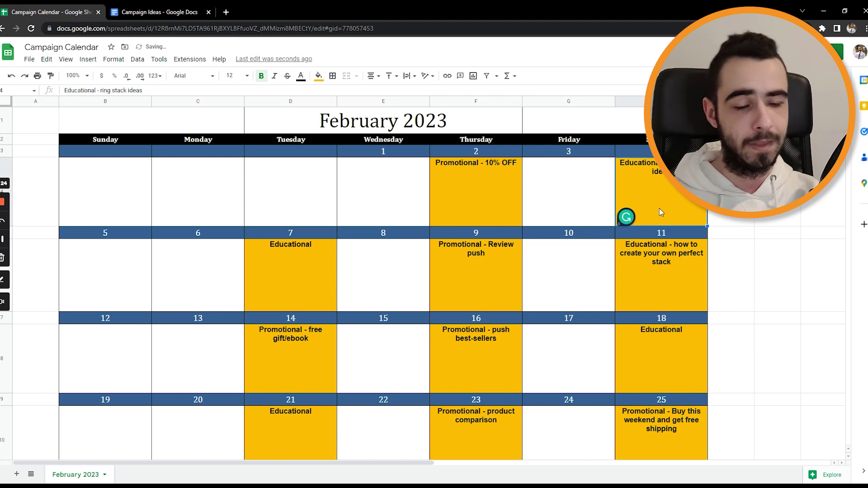
click(661, 273)
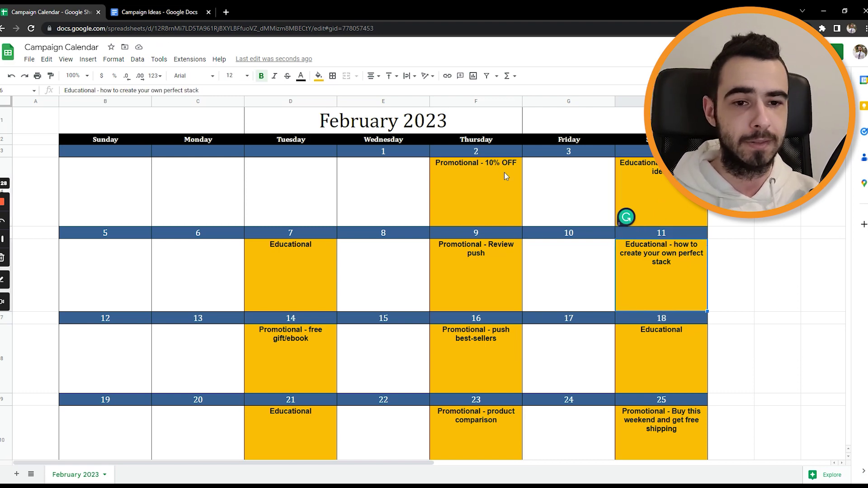
click(161, 13)
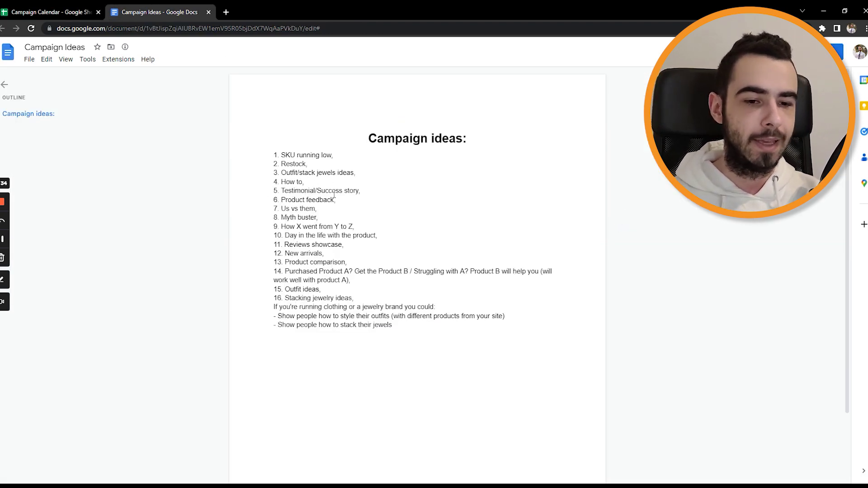
key(ctrl+shift+Tab)
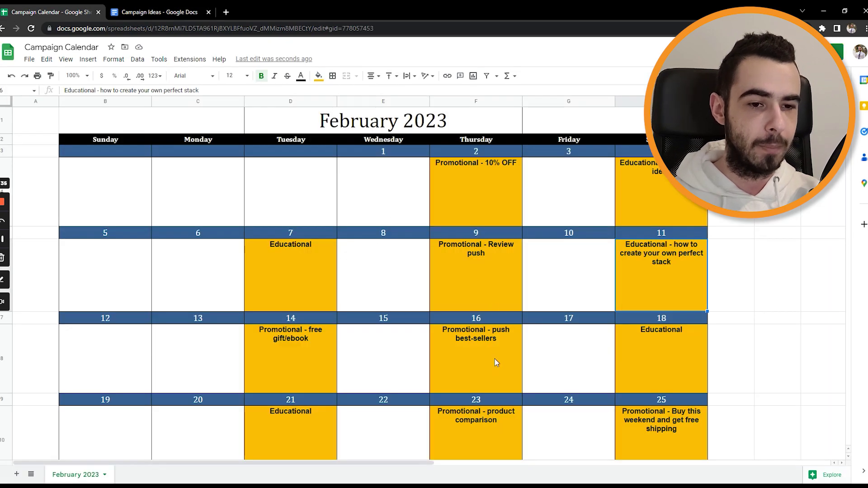
click(495, 267)
key(ctrl+Tab)
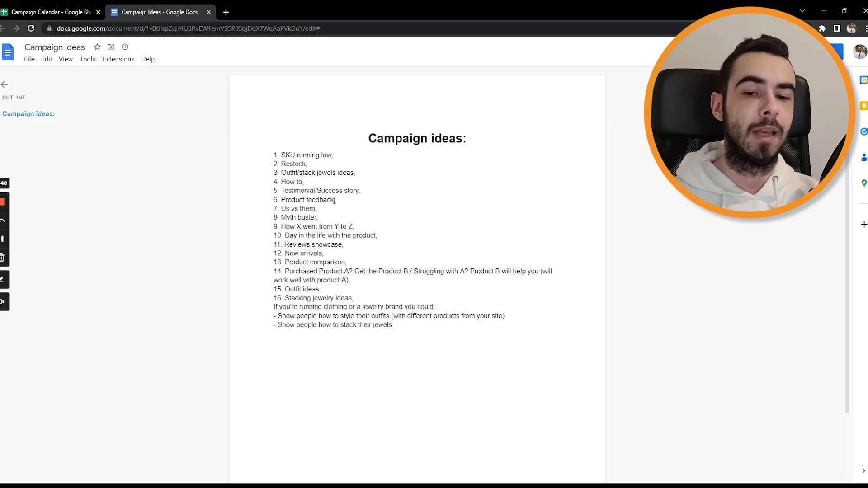
drag(334, 200, 291, 198)
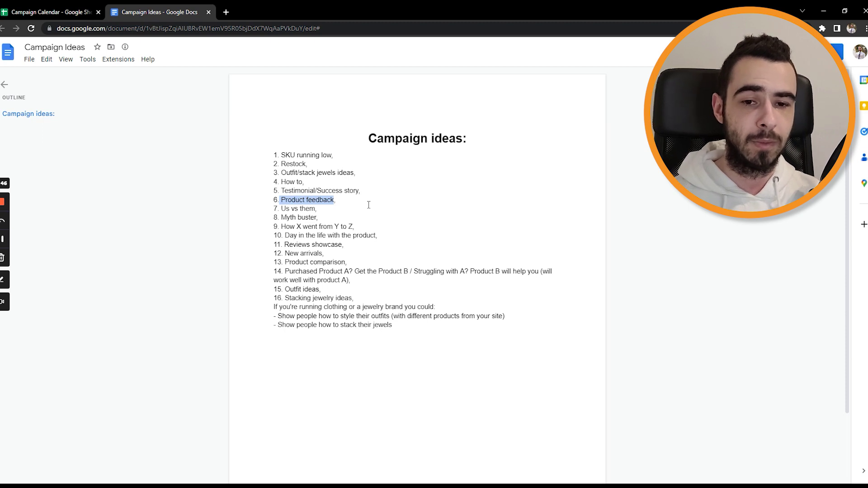
key(ctrl+Page_Up)
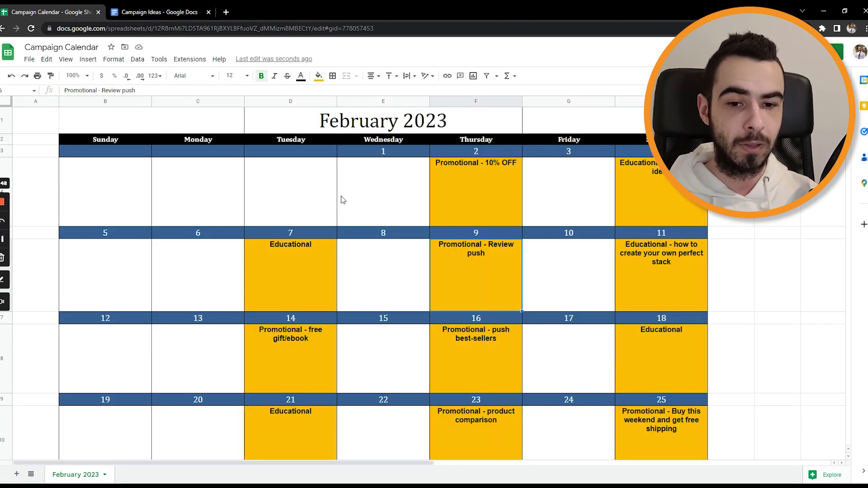
Extend the Tuesday, February 7 label to "Educational - what pieces would you like to see?".
double_click(307, 274)
text(- )
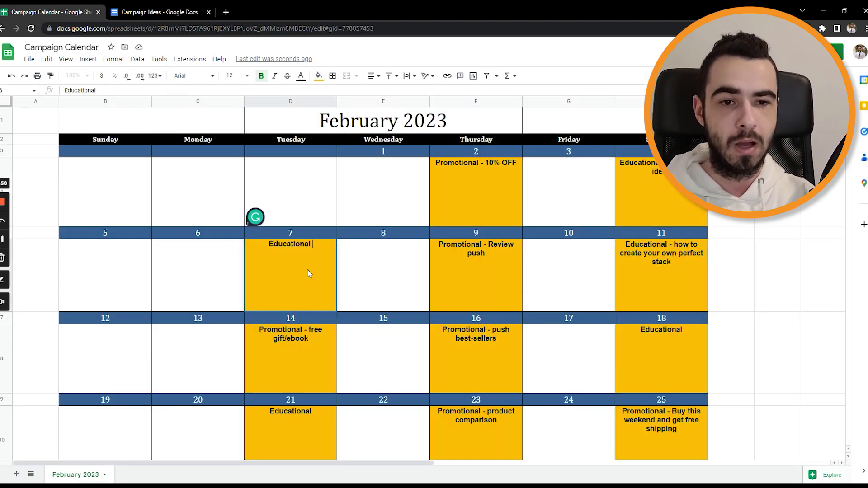
text(what pi)
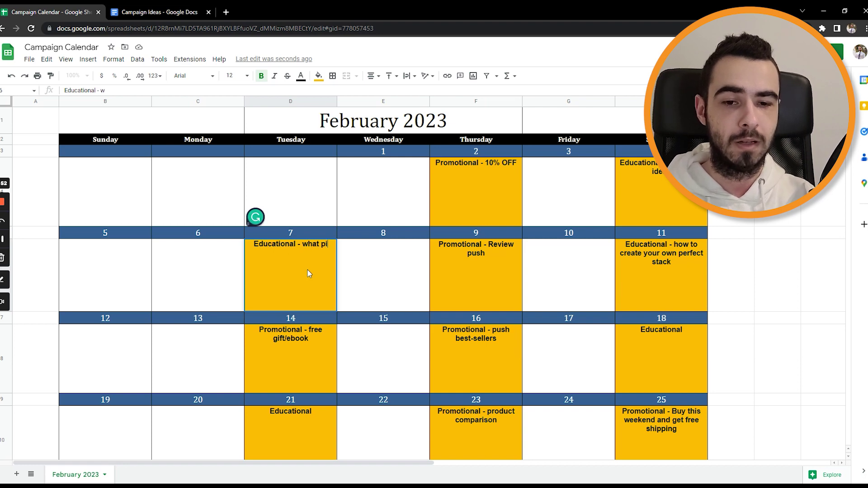
text(eces would yo)
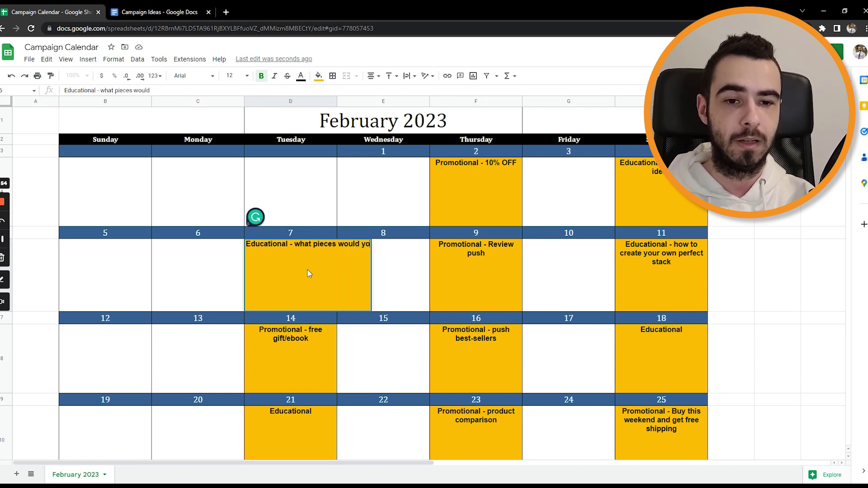
text(u like to see?)
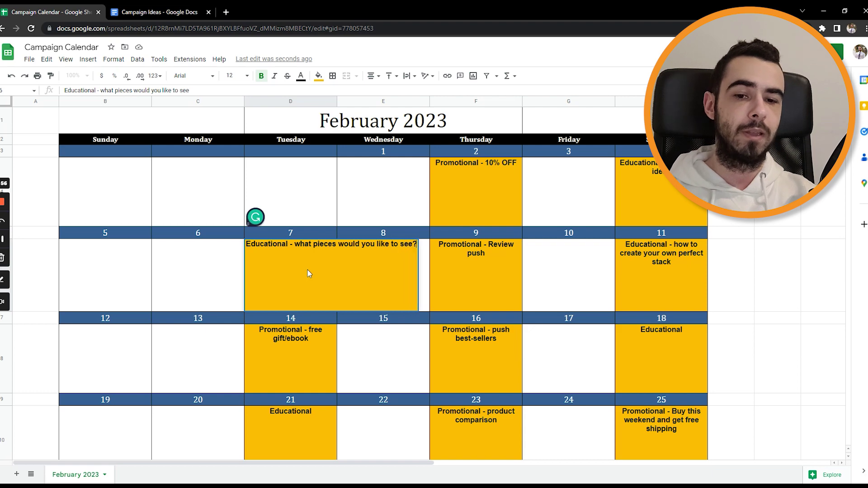
key(Return)
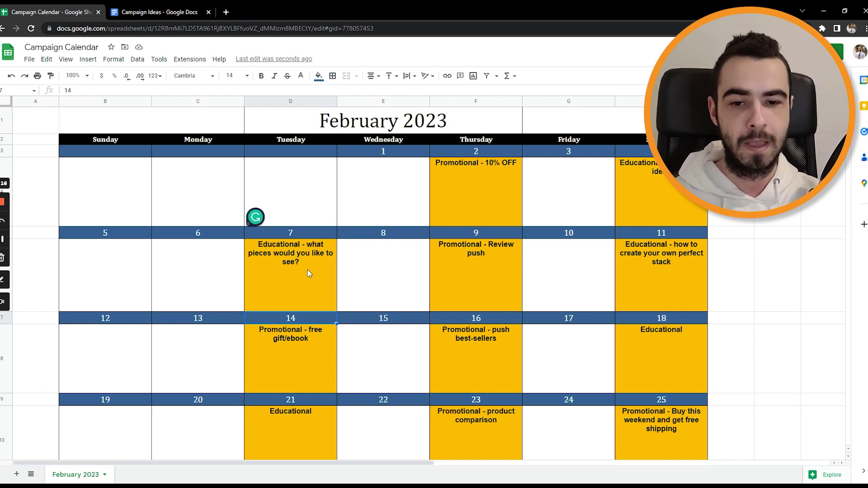
Append "/what do you like the most about our products?" to the Tuesday, February 7 label.
click(309, 273)
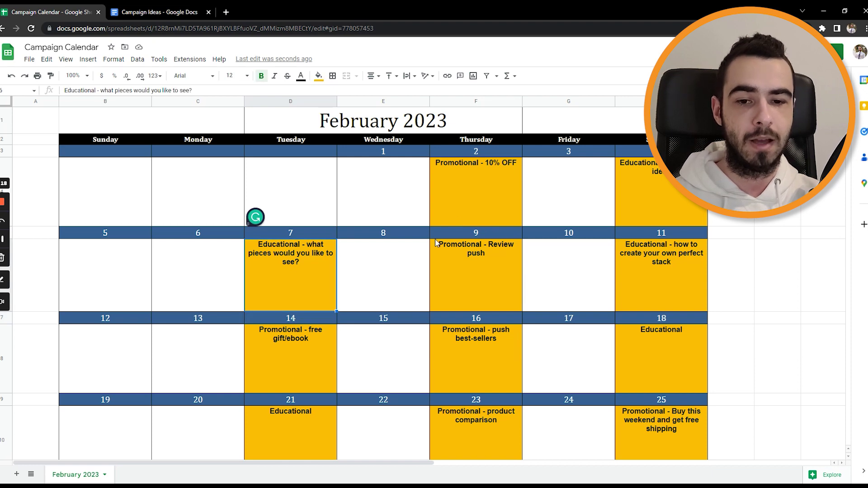
double_click(298, 260)
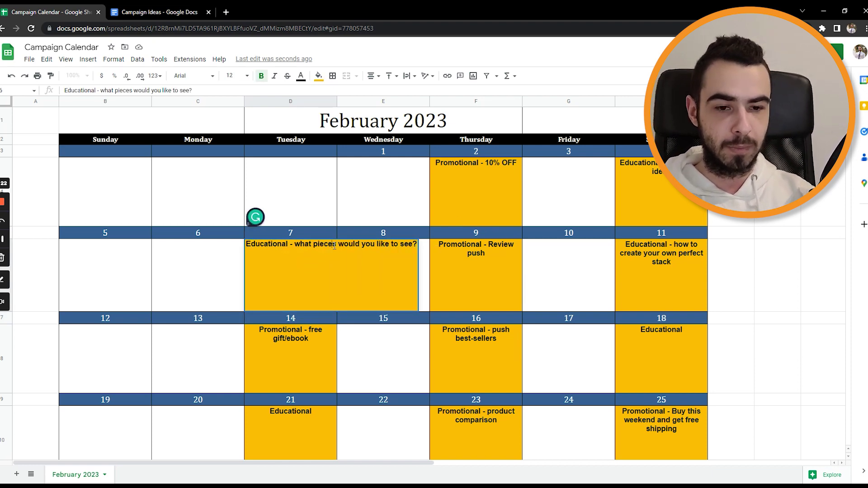
text(/wh)
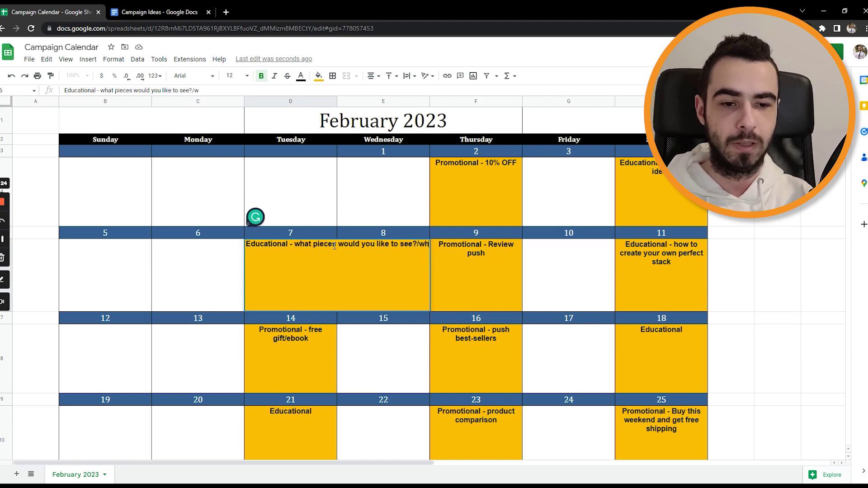
text(at do you like the most about d)
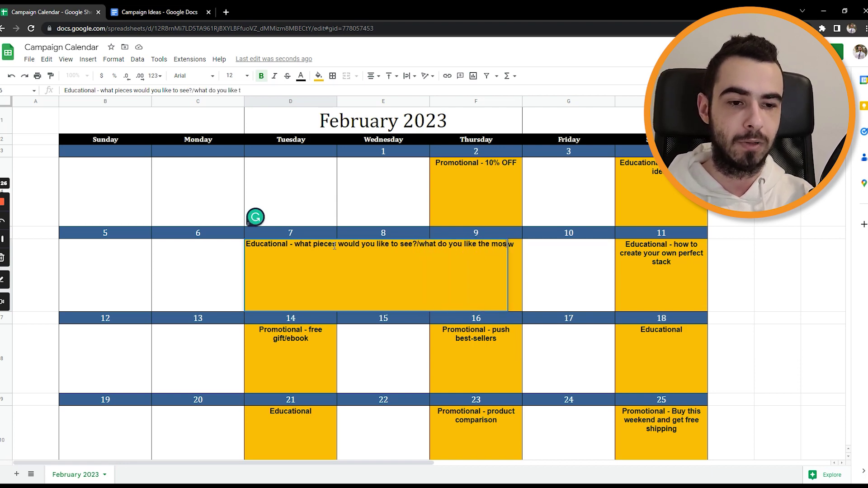
text(ur produ)
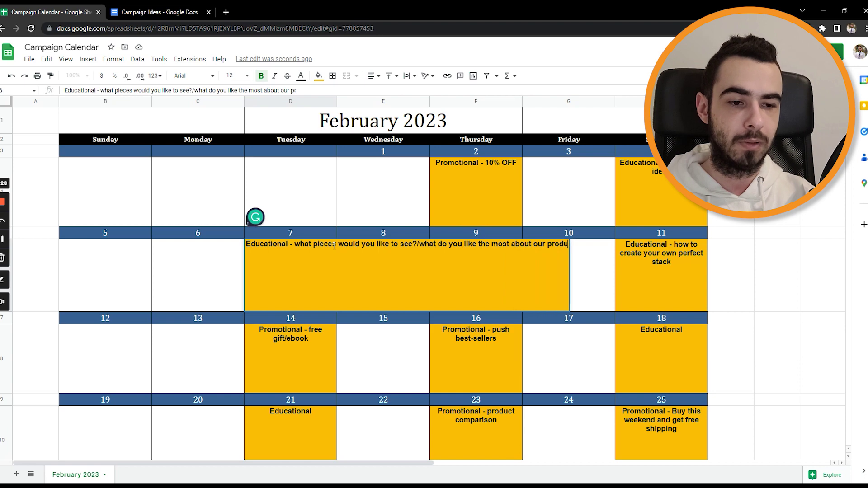
text(cts?)
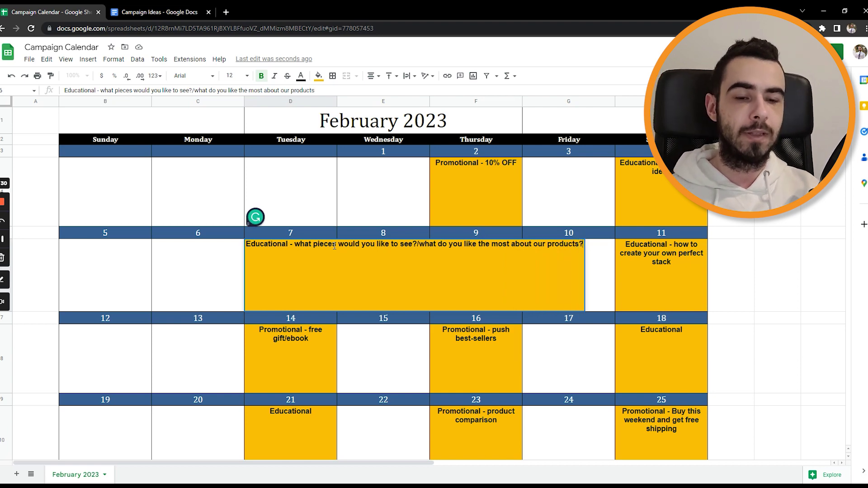
key(Return)
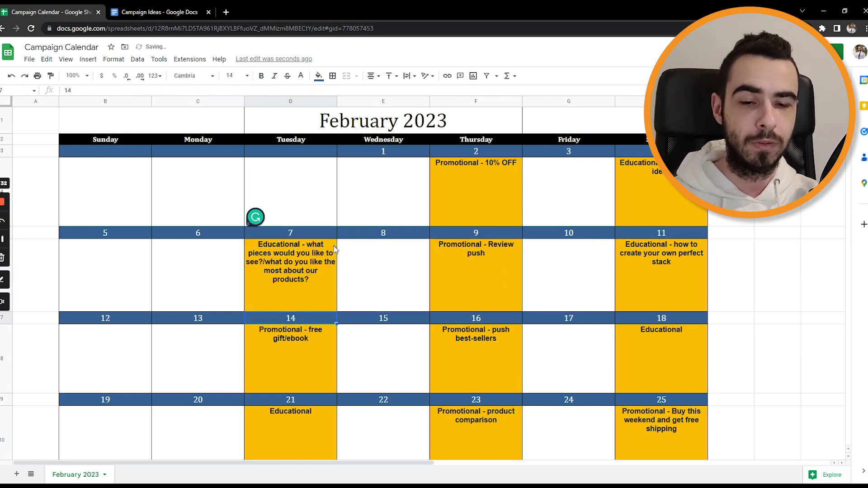
Highlight "Us vs them" in the Campaign Ideas document and extend the Saturday, February 18 calendar label to "Educational - Us vs them".
key(ctrl+Tab)
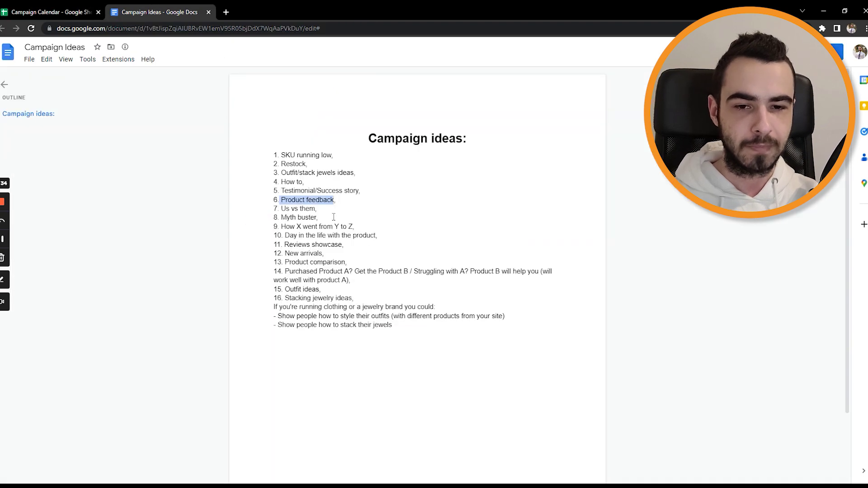
drag(315, 209, 287, 209)
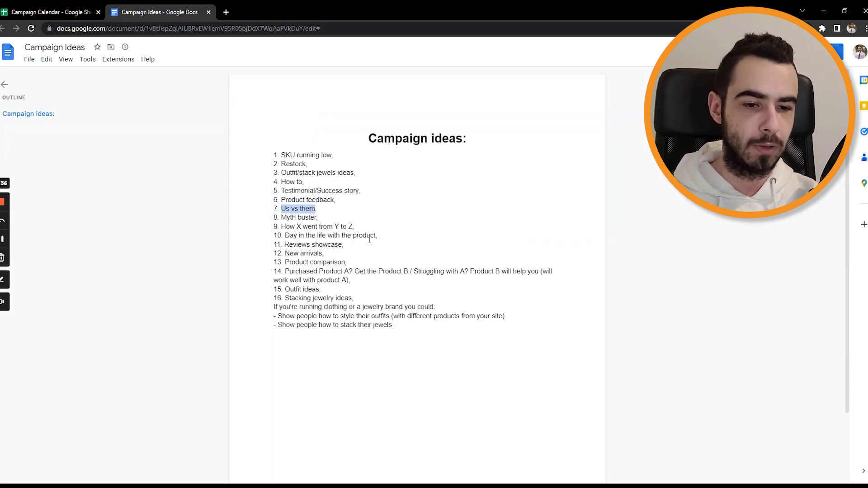
key(ctrl+Tab)
click(665, 335)
double_click(665, 329)
text(-)
text(Us vs them)
key(Return)
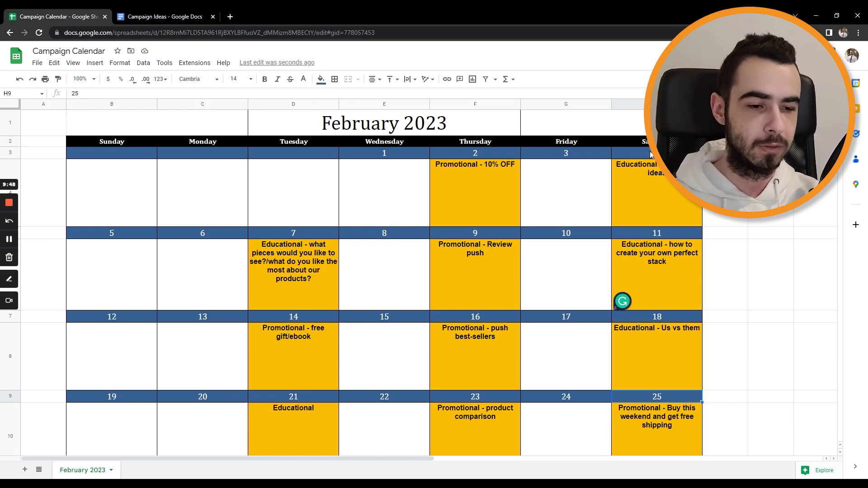
Highlight "Myth buster" in the Campaign Ideas document and extend the Tuesday, February 21 calendar label to "Educational - myth buster".
scroll(674, 222, down, 1)
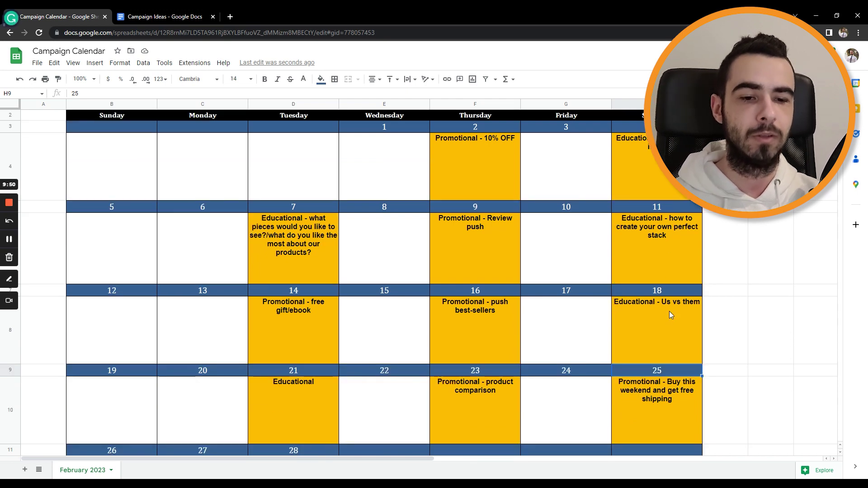
scroll(655, 306, down, 1)
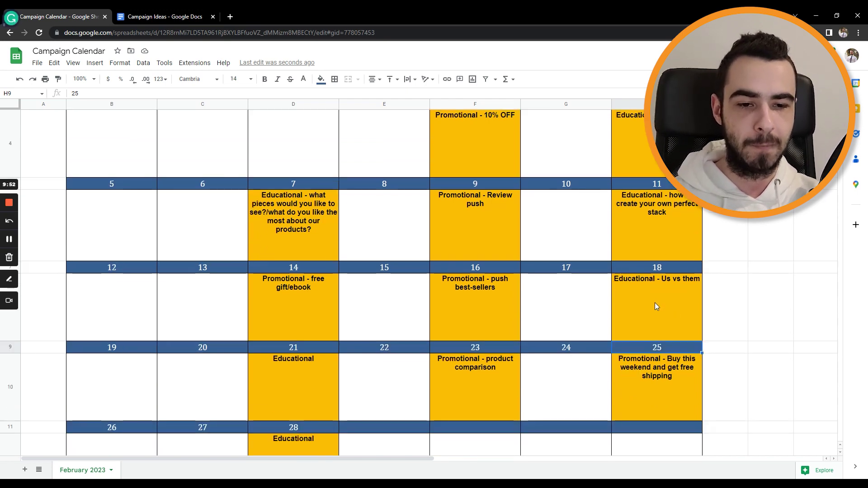
scroll(653, 300, down, 1)
key(ctrl+Tab)
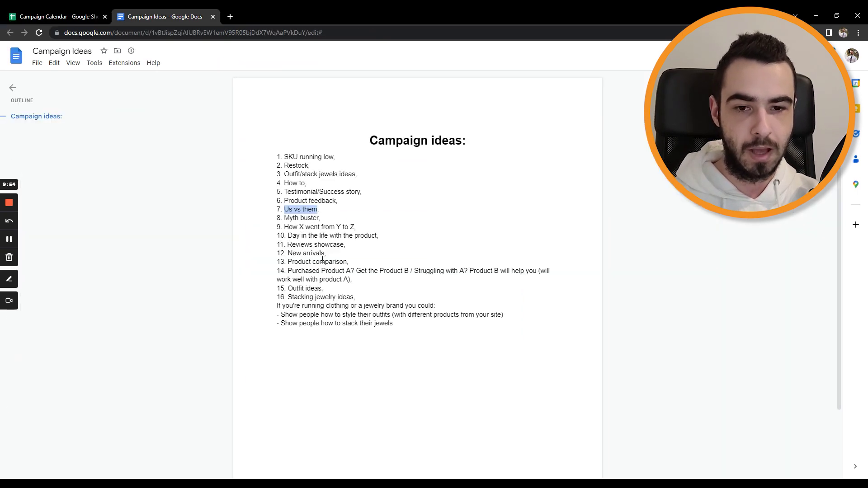
drag(320, 218, 286, 219)
key(ctrl+Tab)
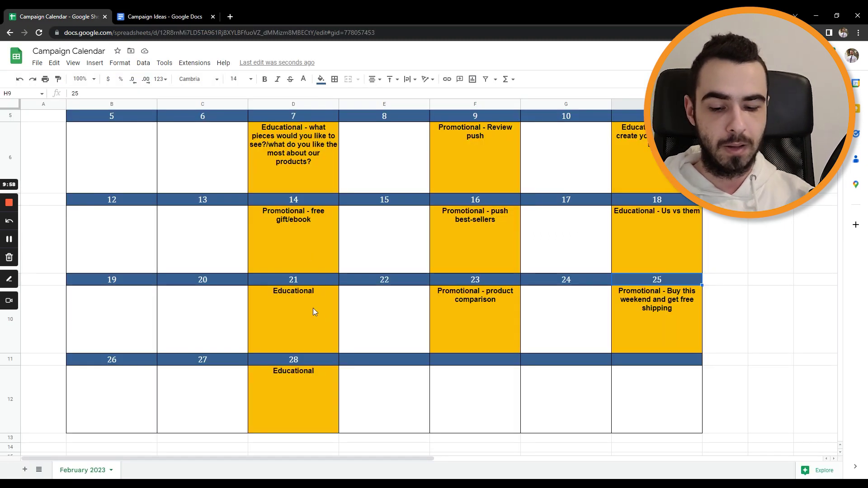
double_click(313, 308)
text(- myth)
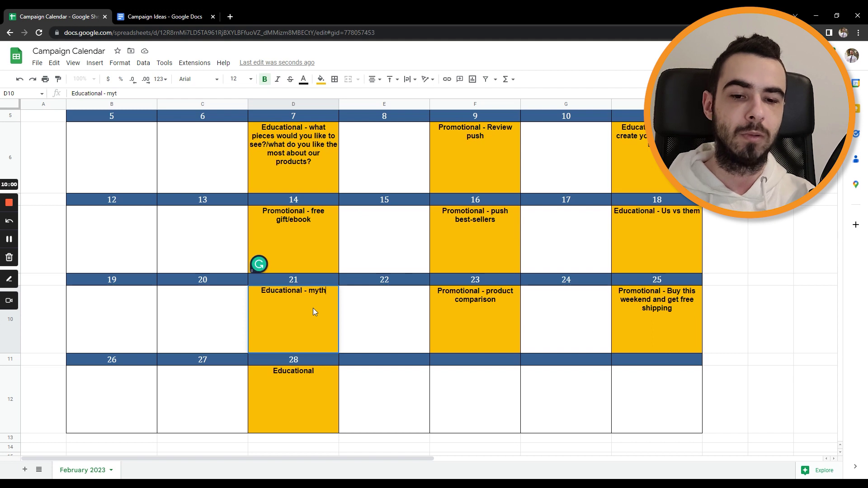
text( buster)
key(Return)
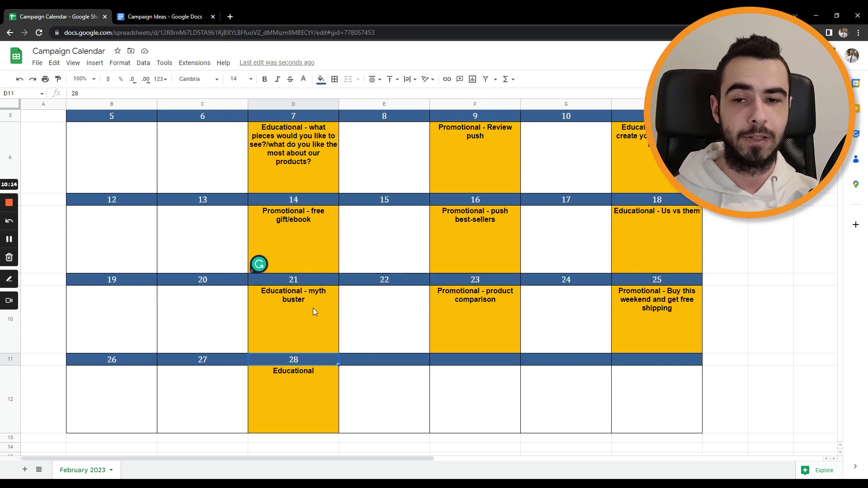
Examine the "Myth buster", "How X went from Y to Z", "Testimonial/Success story" and "Day in the life with the product" entries in the Campaign Ideas document.
key(ctrl+Tab)
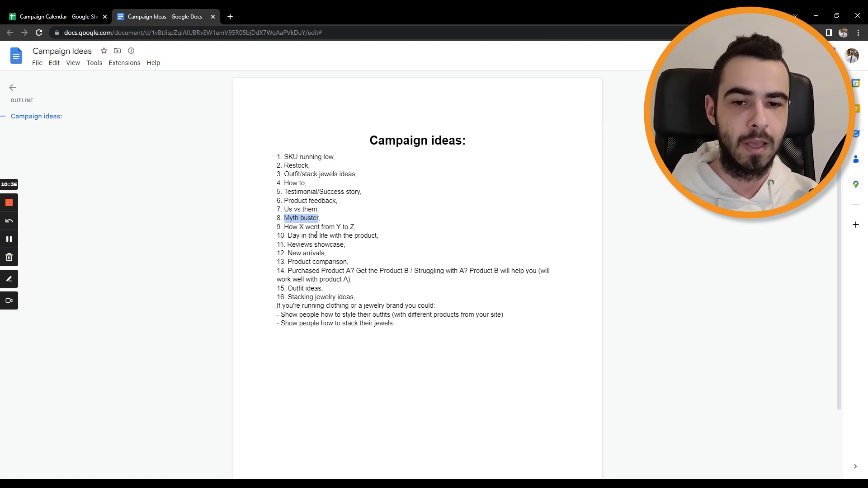
mouse_move(287, 208)
mouse_down()
mouse_move(321, 209)
mouse_move(284, 219)
mouse_up()
click(320, 222)
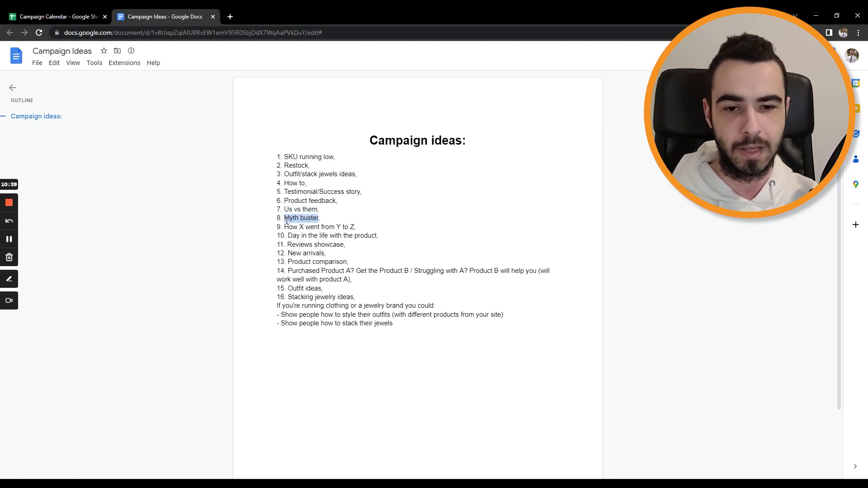
click(343, 226)
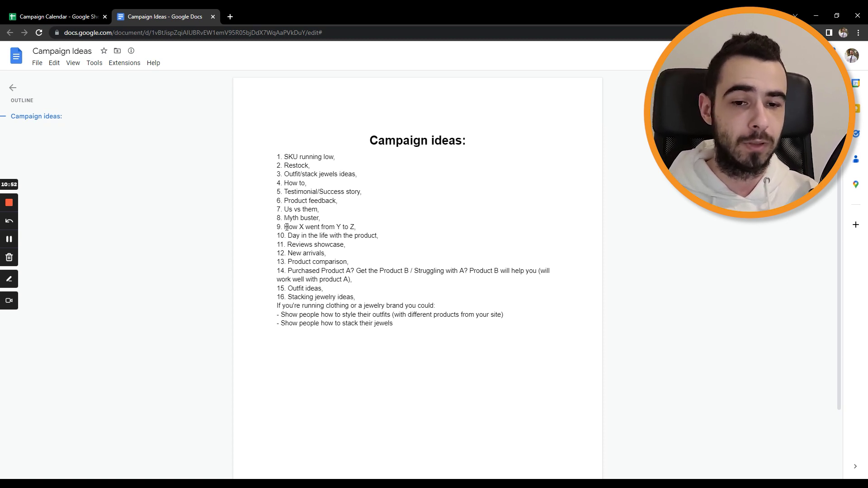
drag(284, 226, 354, 225)
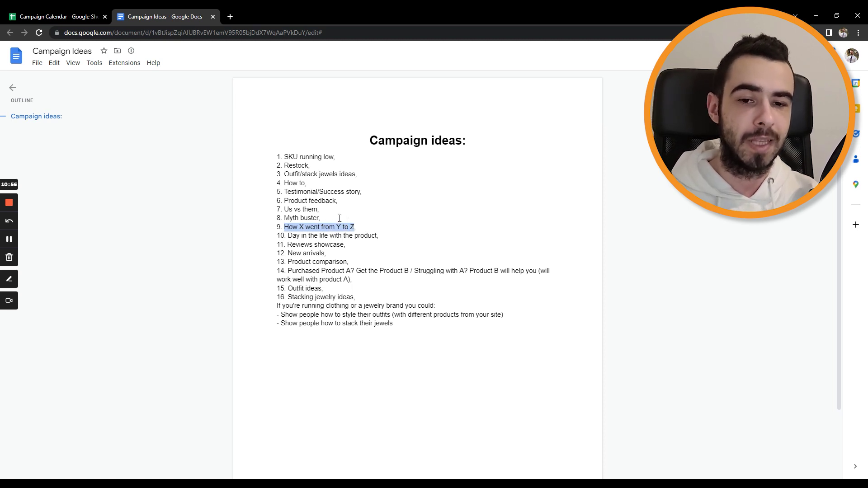
drag(285, 192, 318, 193)
click(319, 193)
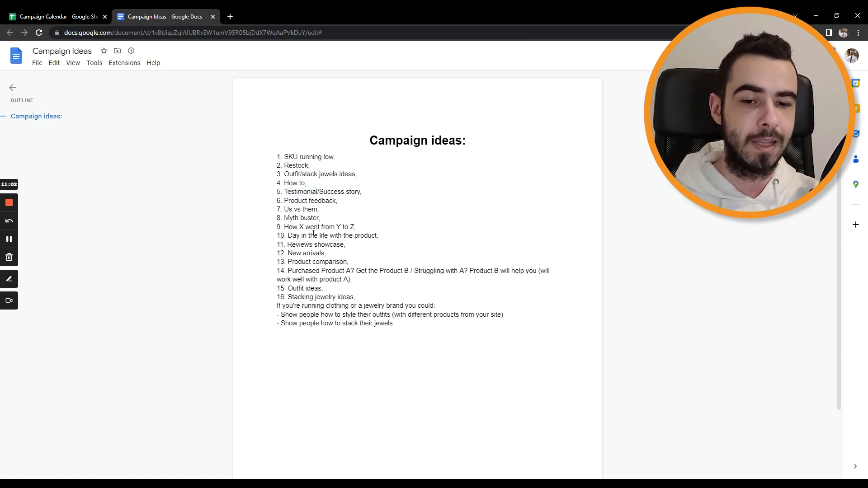
drag(291, 232, 377, 233)
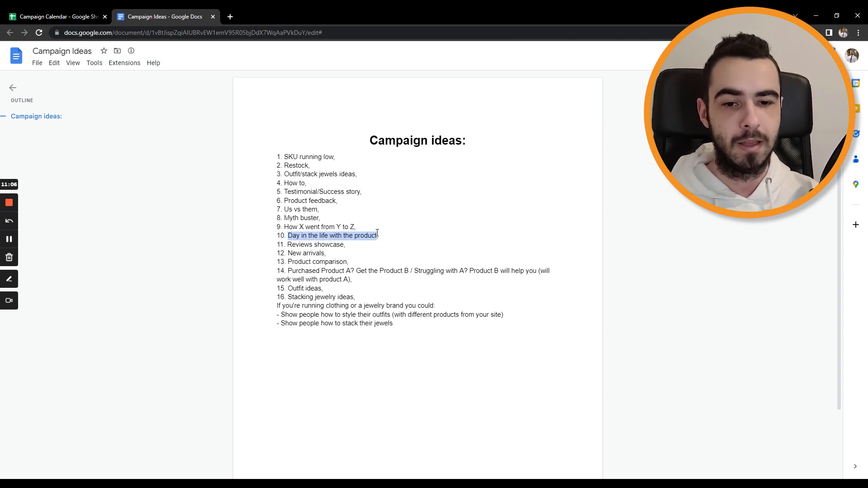
click(377, 233)
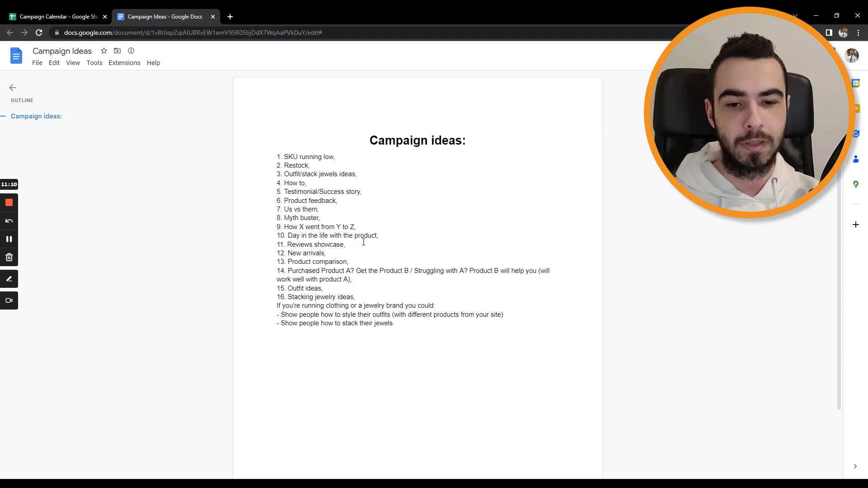
drag(290, 236, 379, 235)
click(334, 238)
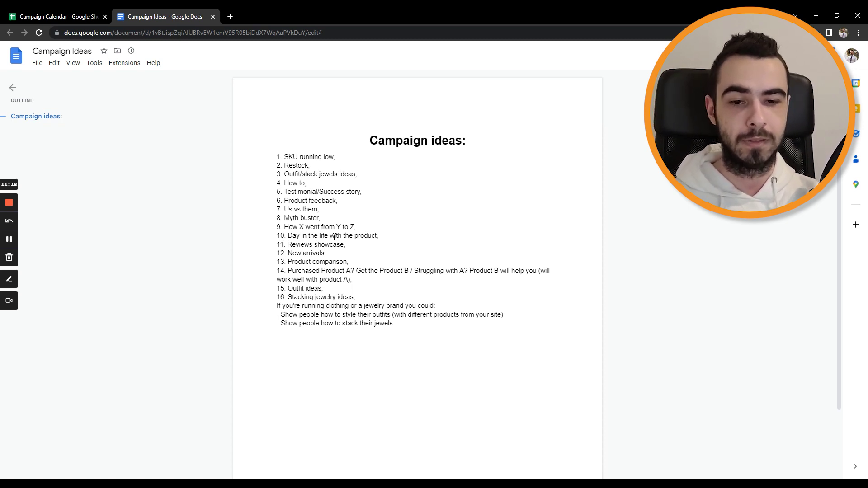
Compare the calendar with the "New arrivals" and "Product comparison" ideas, and examine the Product A/Product B and "Stacking jewelry ideas" entries.
key(ctrl+shift+Tab)
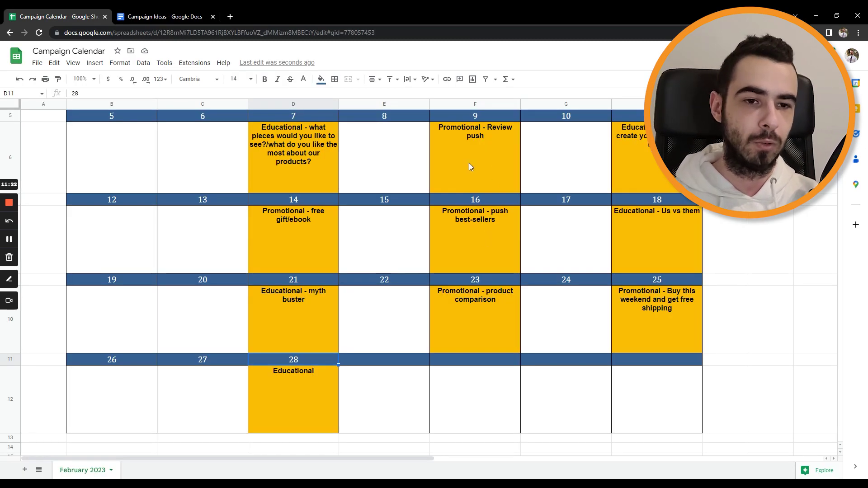
key(ctrl+Tab)
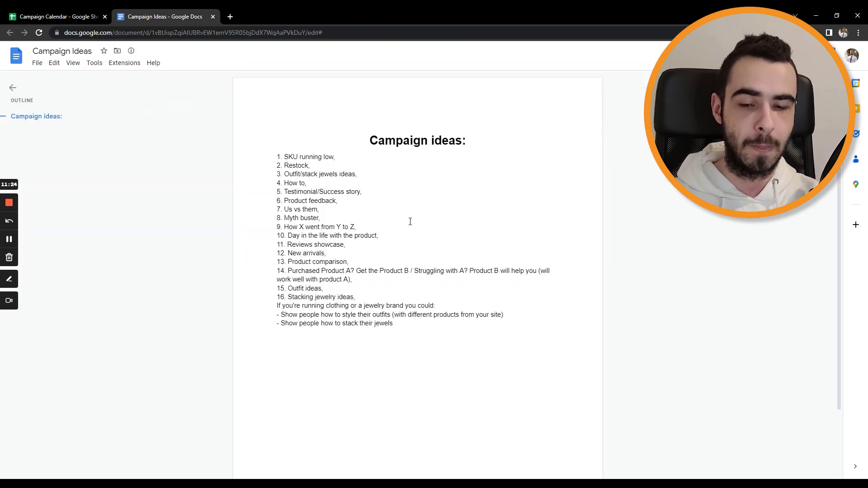
drag(290, 255, 349, 263)
click(299, 259)
key(ctrl+Tab)
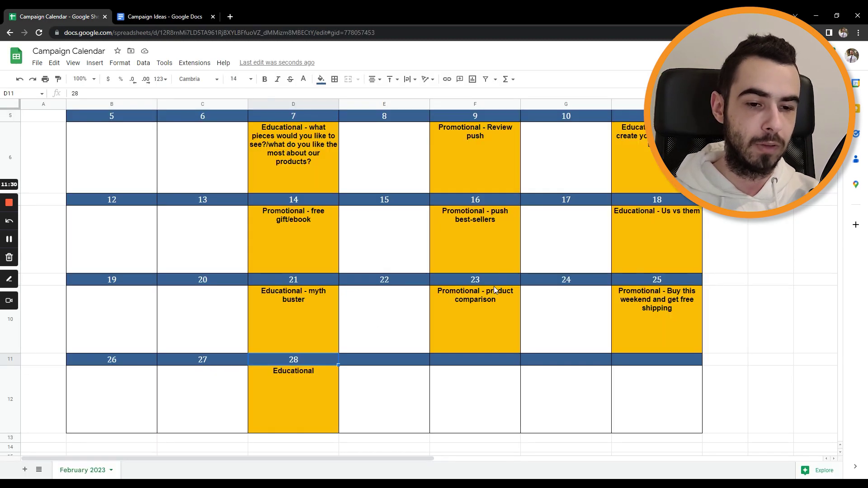
click(476, 306)
key(ctrl+Tab)
click(298, 274)
drag(289, 274, 468, 274)
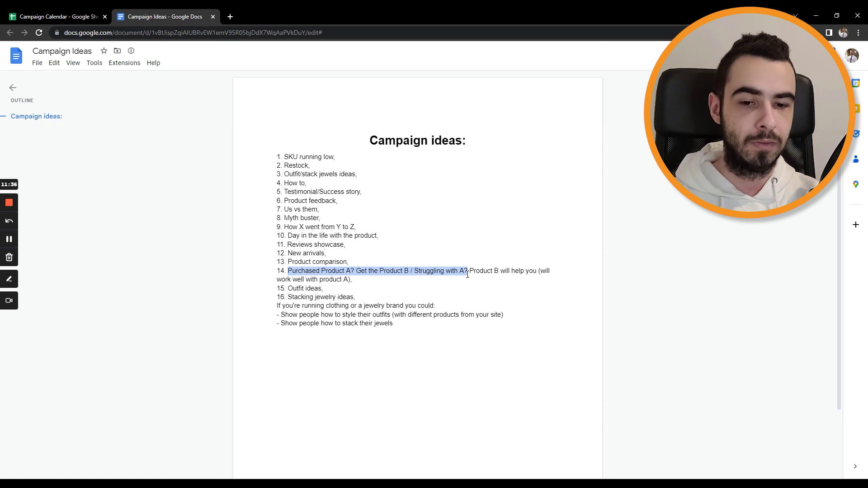
click(437, 272)
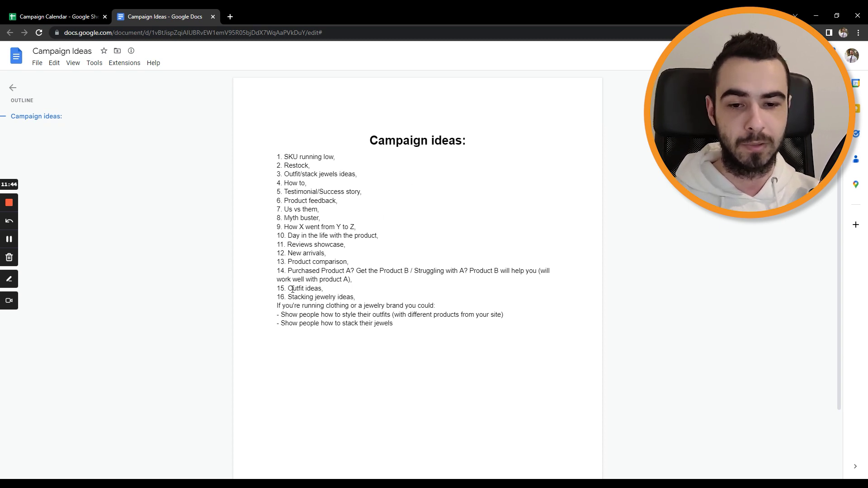
drag(289, 298, 355, 298)
click(360, 296)
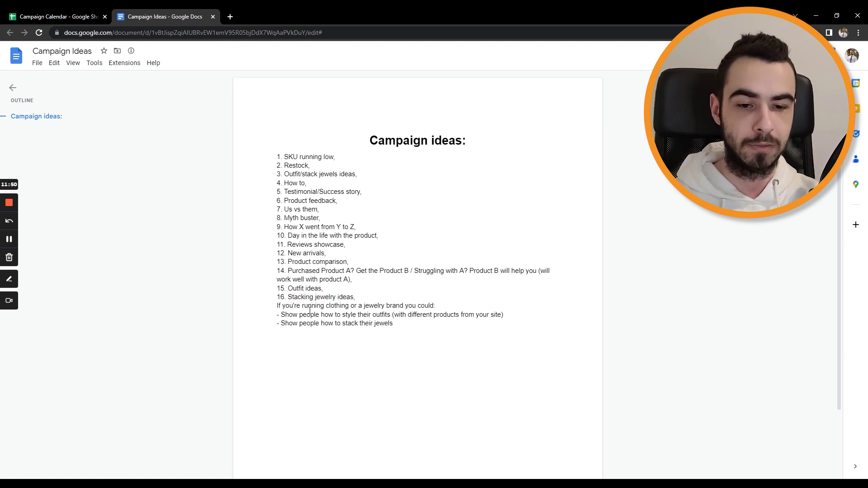
Highlight "Day in the life with the product" in Campaign Ideas and extend the February 28 calendar label to "Educational - day in the life with my favorite pieces".
key(ctrl+Tab)
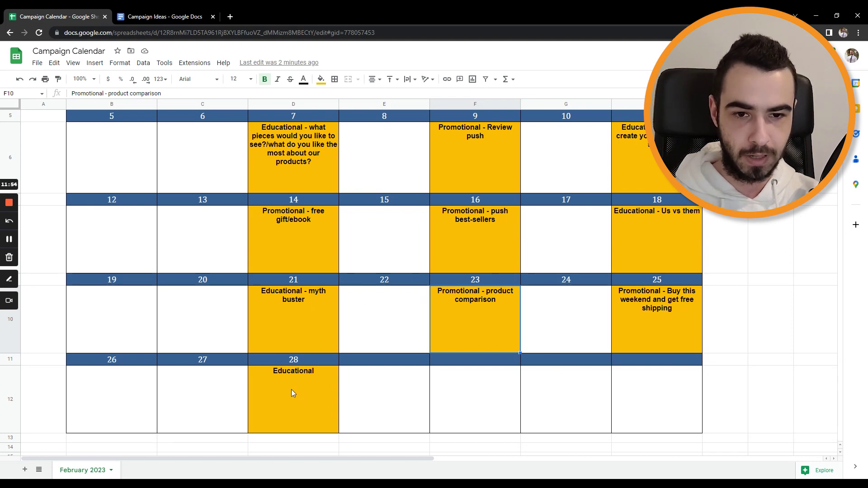
key(ctrl+Tab)
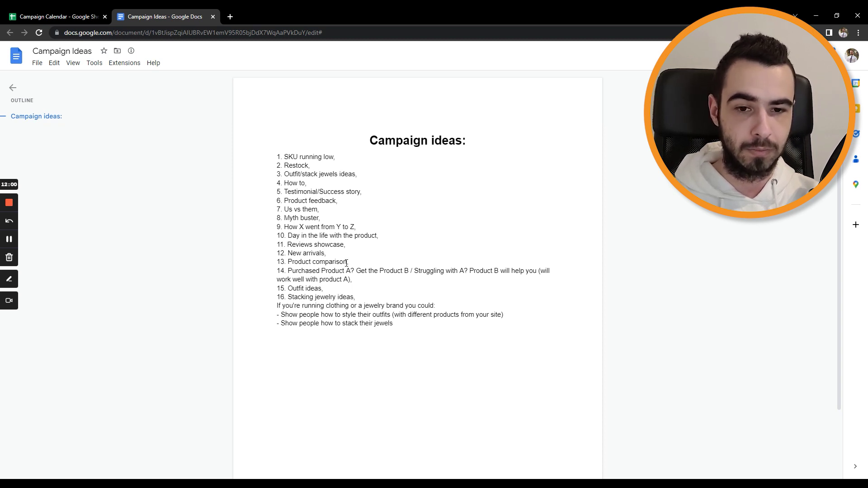
drag(288, 236, 380, 236)
key(ctrl+shift+Tab)
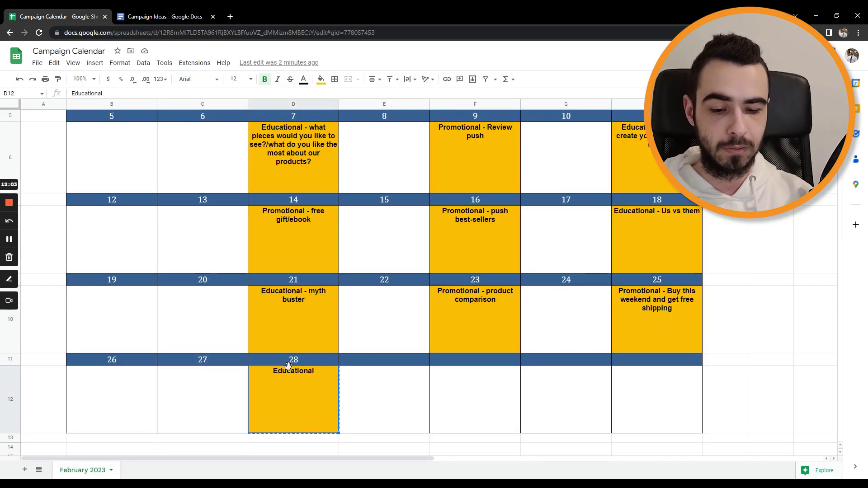
double_click(291, 373)
text(- day in the life with )
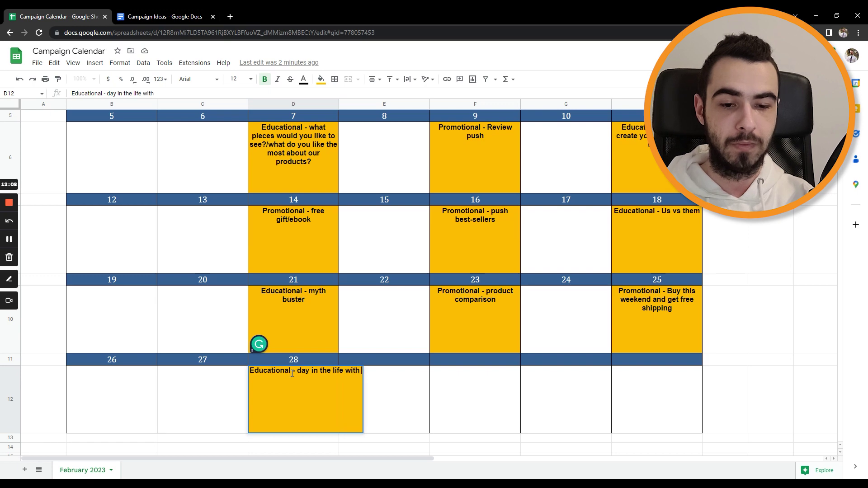
text(my favorite pieces)
key(Return)
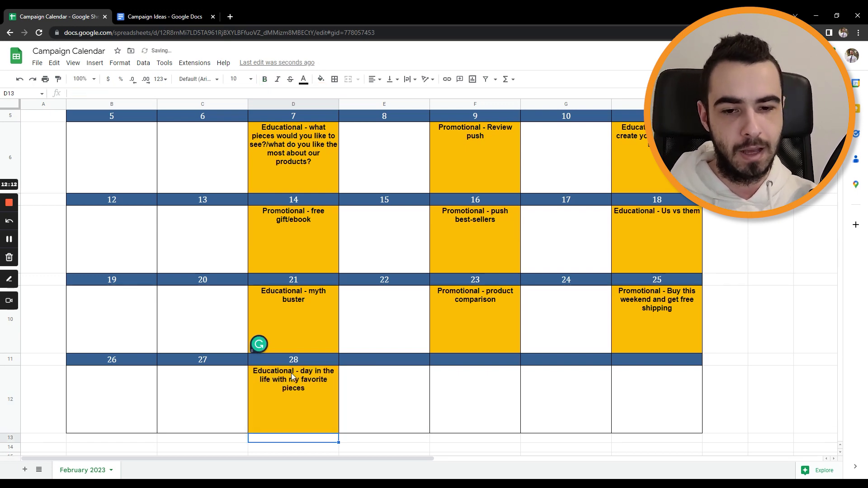
Review the campaign labels across the whole February calendar, including the February 2, 4 and 28 entries.
scroll(365, 305, up, 3)
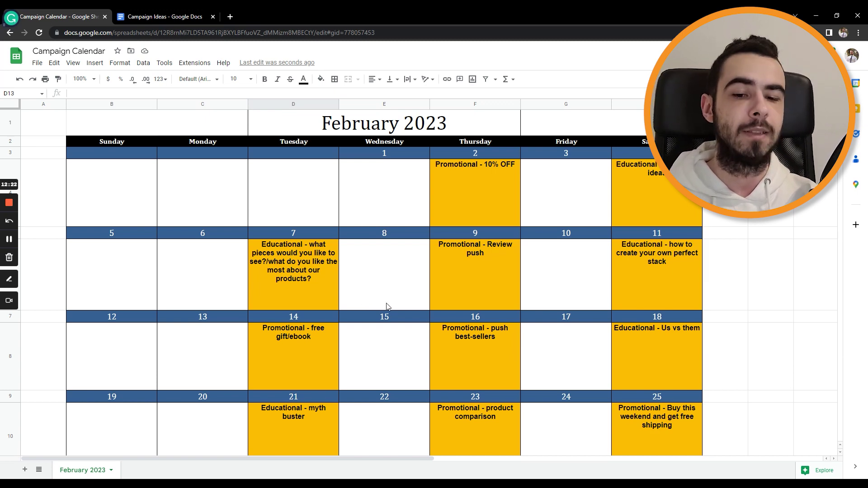
scroll(405, 308, down, 3)
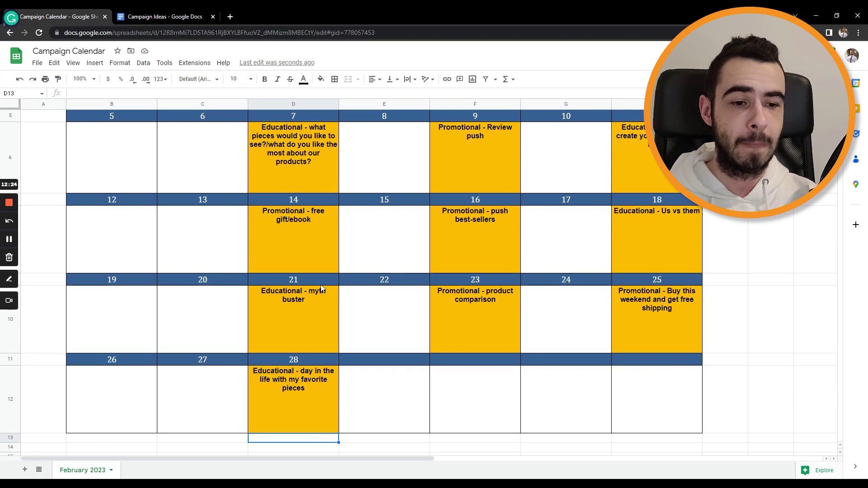
scroll(362, 291, up, 3)
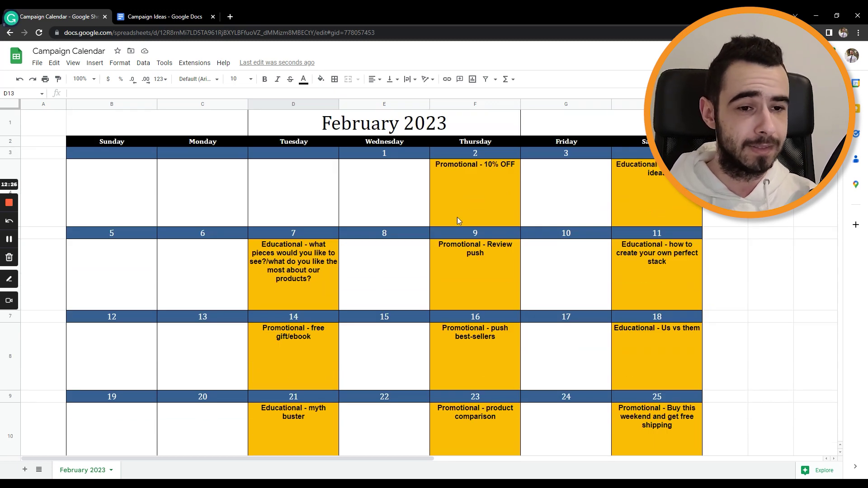
click(469, 207)
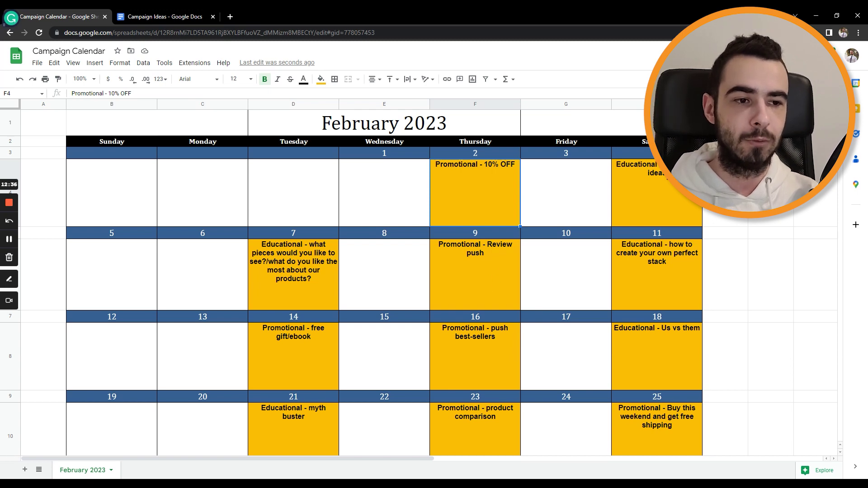
click(678, 190)
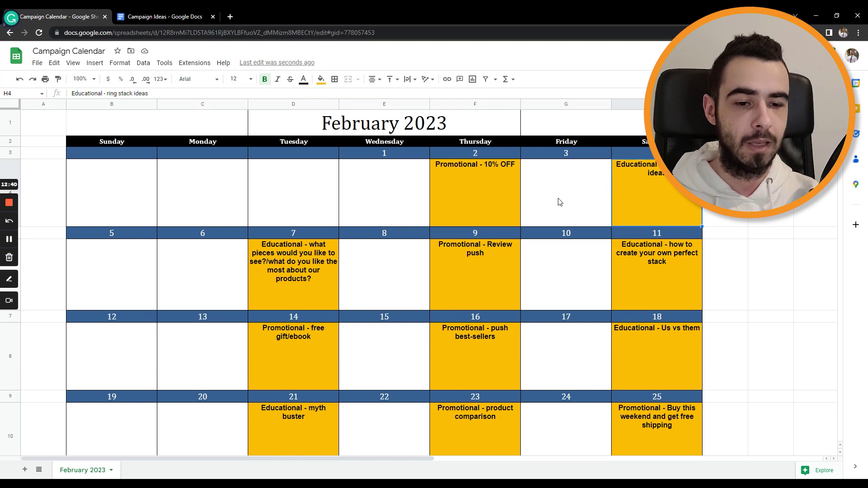
scroll(560, 202, down, 3)
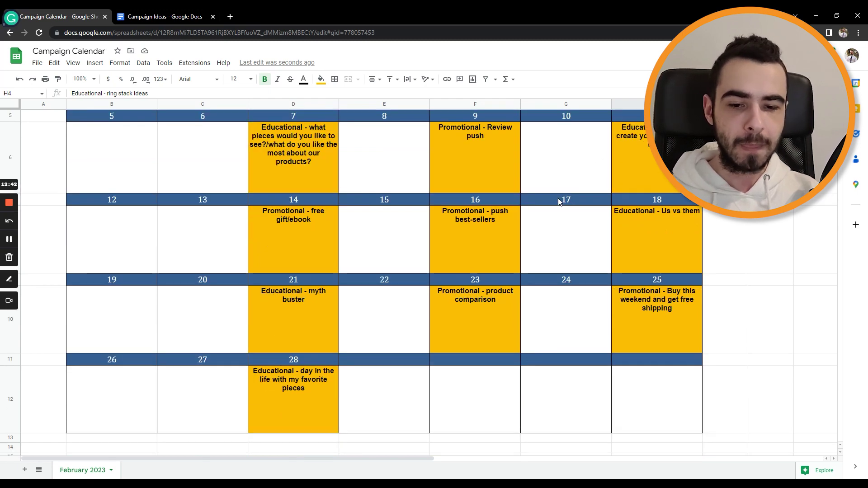
click(336, 372)
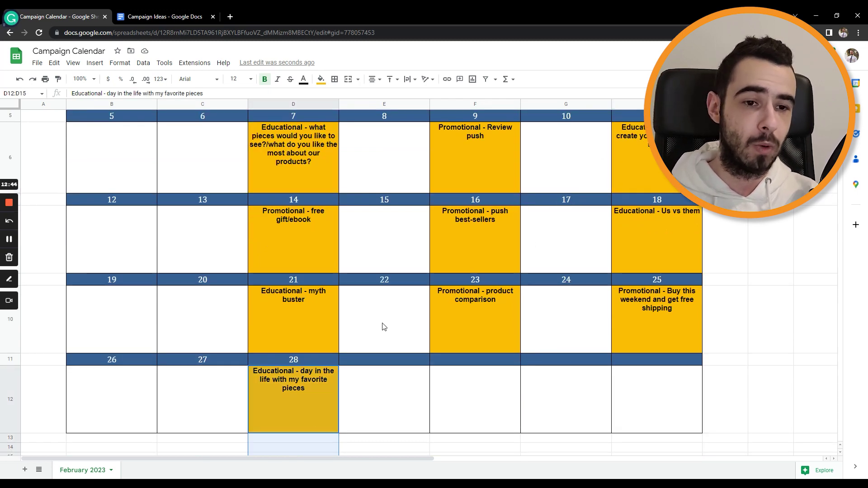
click(384, 338)
Change the Thursday, February 2 label to "Promotional - New arrivals".
scroll(385, 338, up, 3)
click(471, 199)
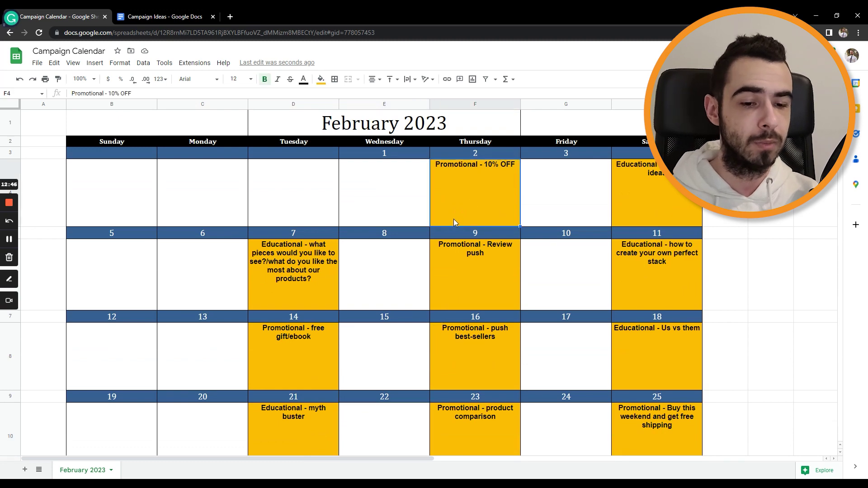
double_click(476, 170)
drag(484, 165, 524, 168)
text(New arrivals)
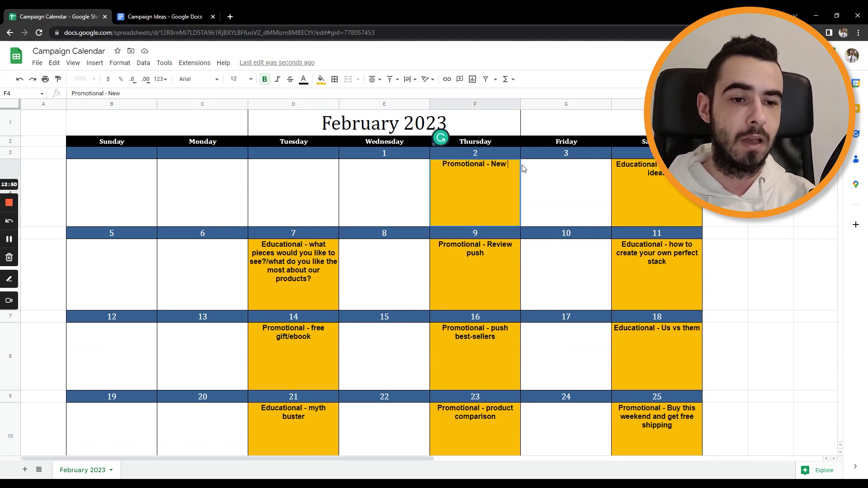
key(Return)
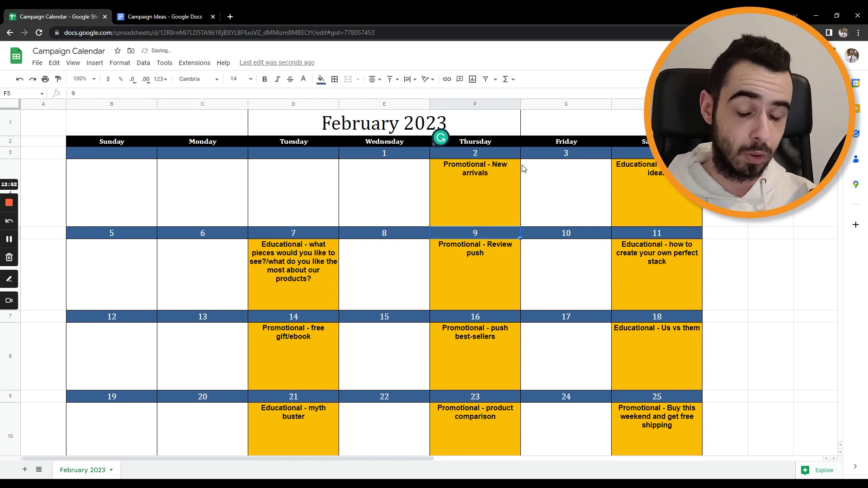
Look over the February calendar and compare it with the full idea list in the Campaign Ideas document.
click(537, 175)
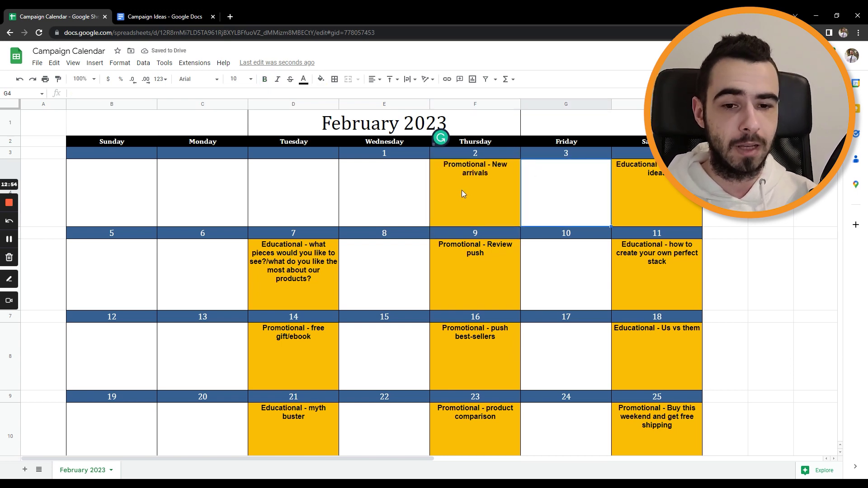
scroll(462, 193, down, 3)
scroll(500, 189, up, 3)
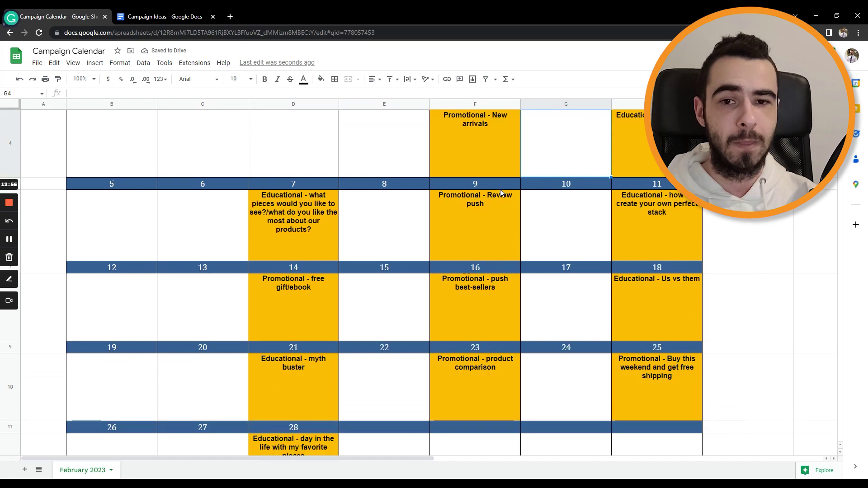
click(167, 16)
drag(394, 324, 259, 155)
click(259, 156)
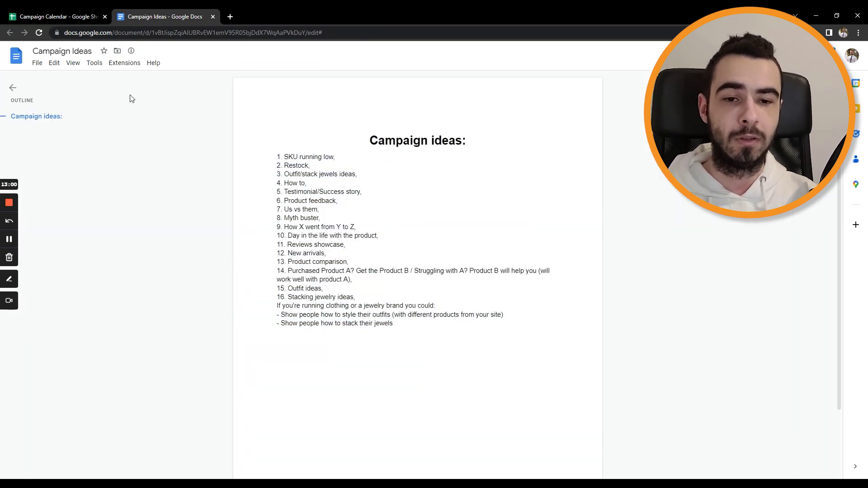
click(64, 13)
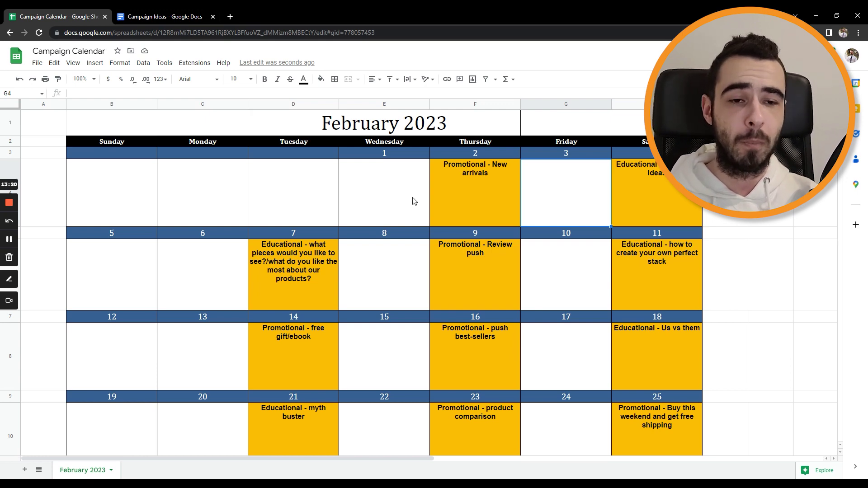
Fill the Thursday, February 9 "Promotional - Review push" cell with bright green.
click(487, 197)
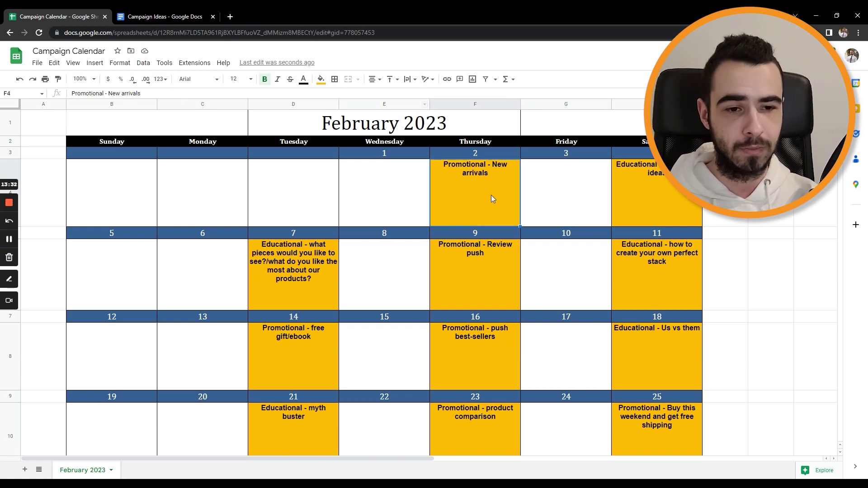
click(645, 187)
click(510, 250)
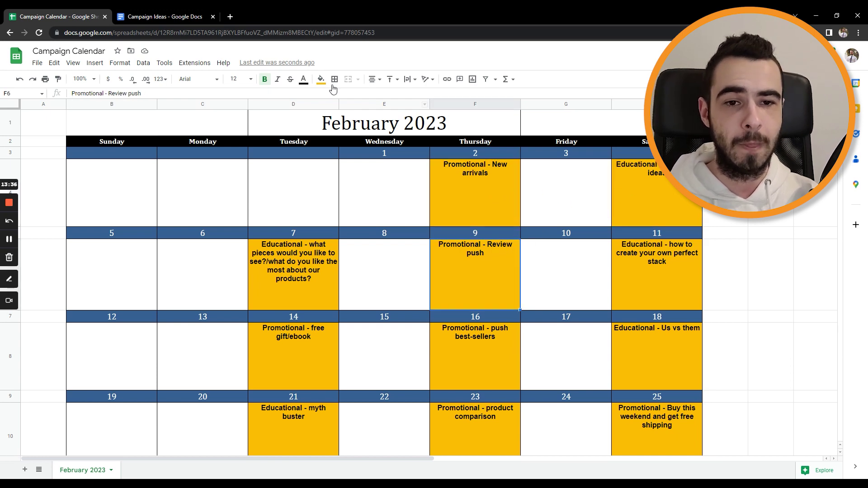
click(320, 79)
click(364, 120)
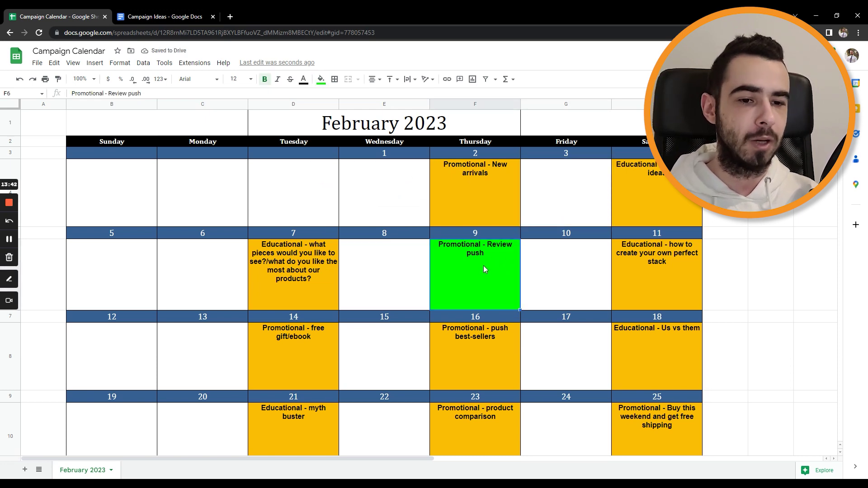
Review the color-coded calendar from the first week of February through the February 28 entry.
scroll(482, 265, down, 3)
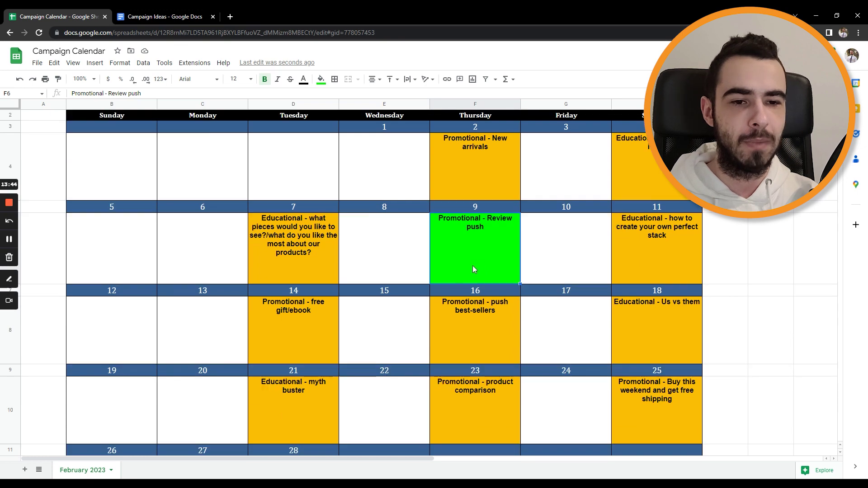
scroll(441, 245, up, 3)
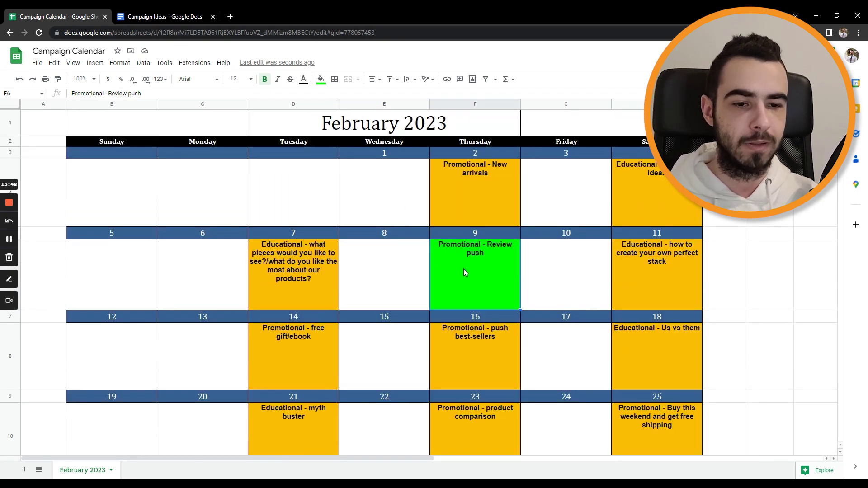
scroll(464, 272, down, 3)
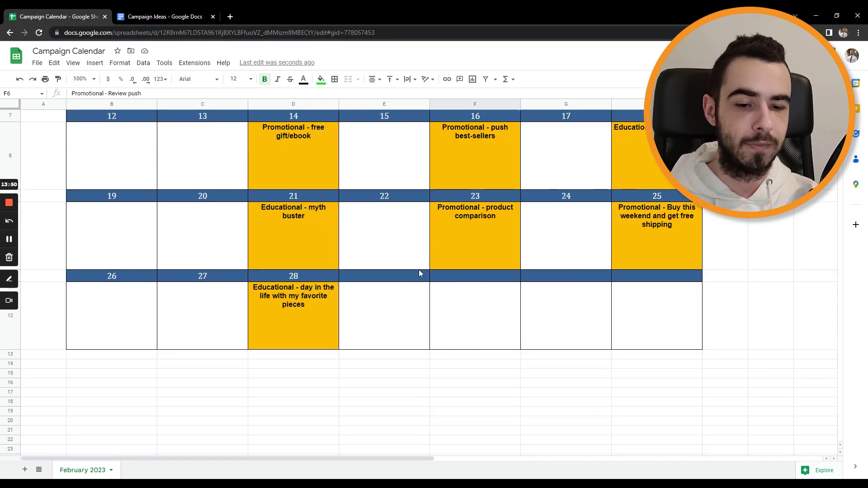
scroll(424, 275, up, 3)
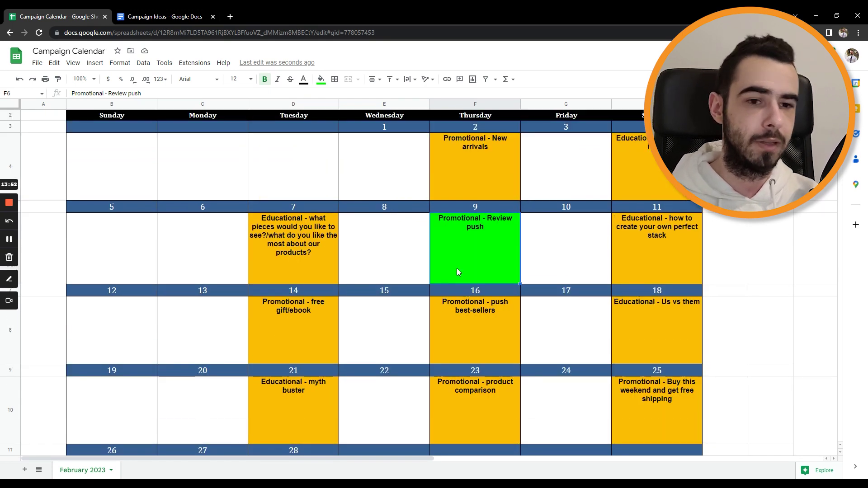
scroll(464, 256, up, 1)
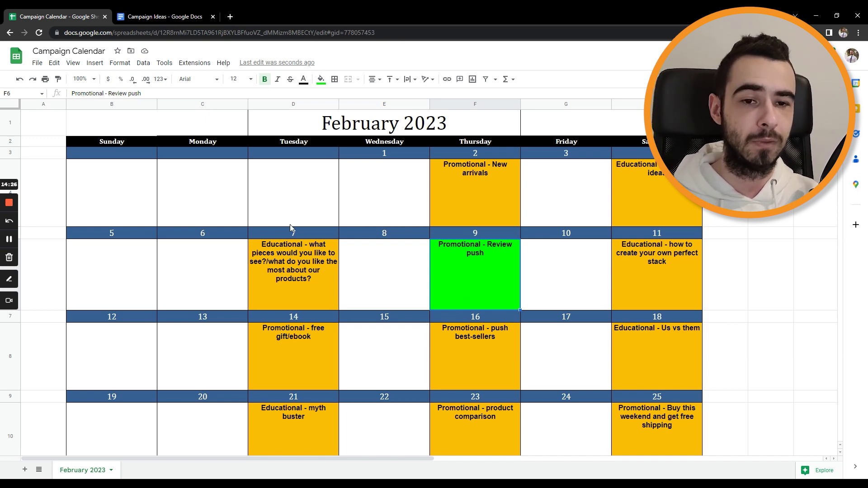
scroll(282, 221, down, 1)
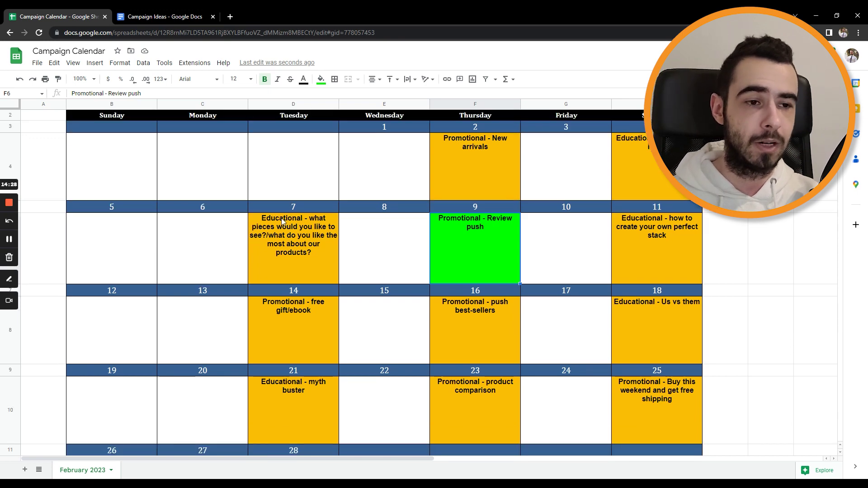
scroll(280, 222, up, 1)
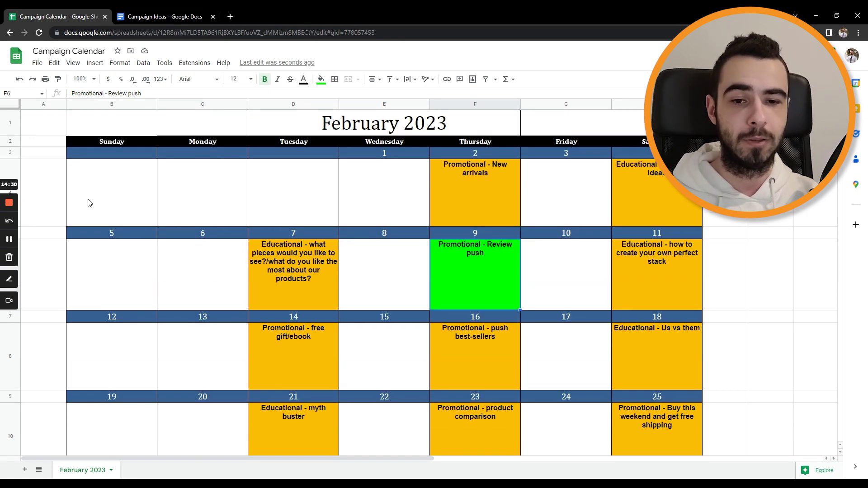